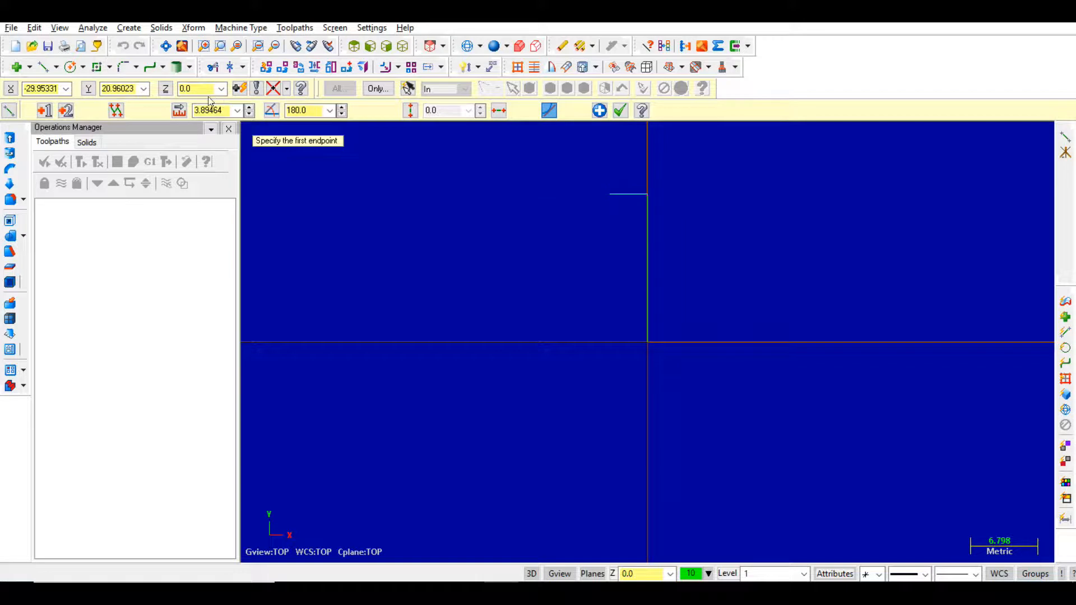
- Set the horizontal line running left from the vertical line's upper end to 10 mm and consult the Word drawing
{"action": "type", "text": "10"}
{"action": "key", "text": "alt+Tab"}
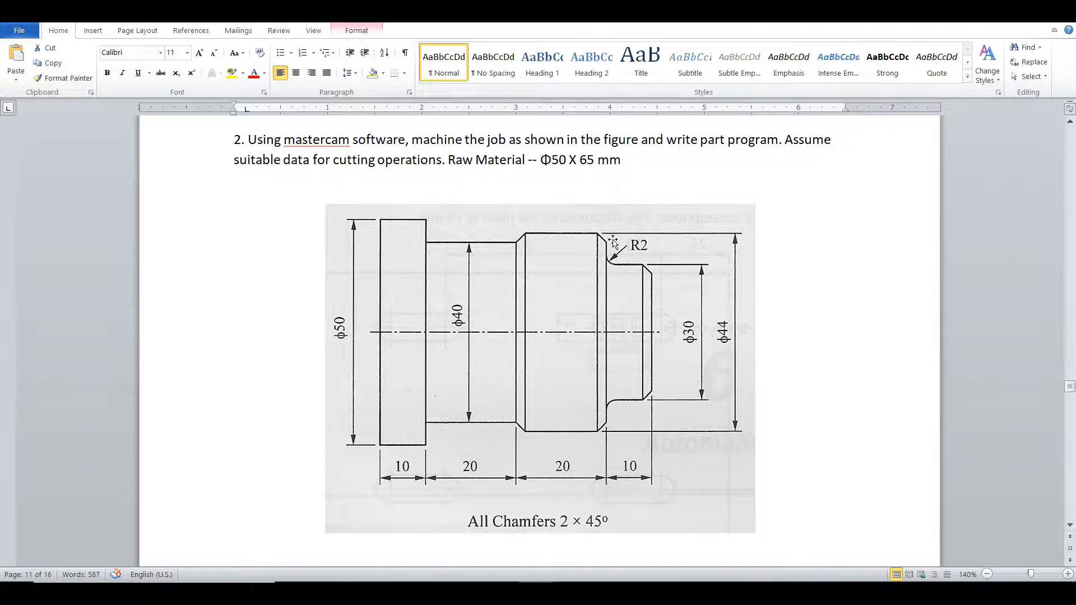
{"action": "key", "text": "alt+Tab"}
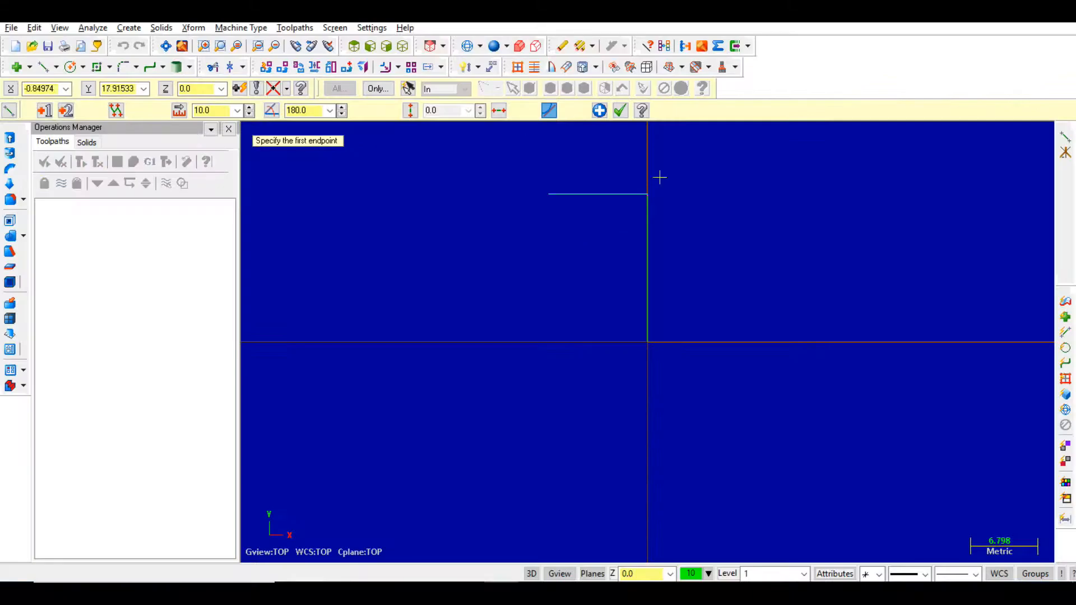
- Draw a vertical line 7 mm upward from the left end of the 10 mm horizontal line
{"action": "left_click", "coordinate": [549, 194]}
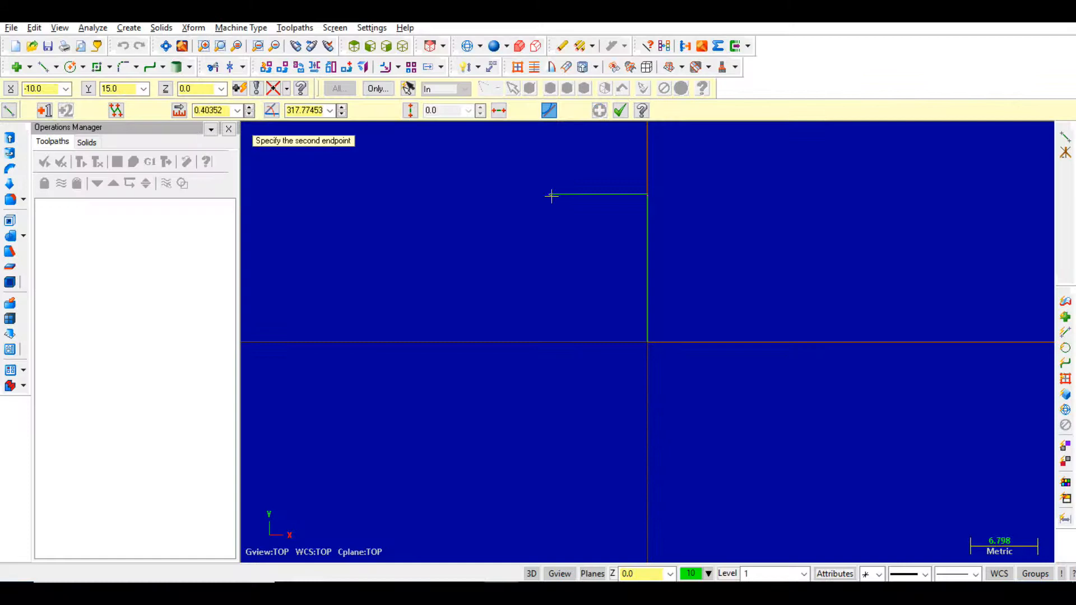
{"action": "left_click", "coordinate": [549, 167]}
{"action": "left_click", "coordinate": [217, 110]}
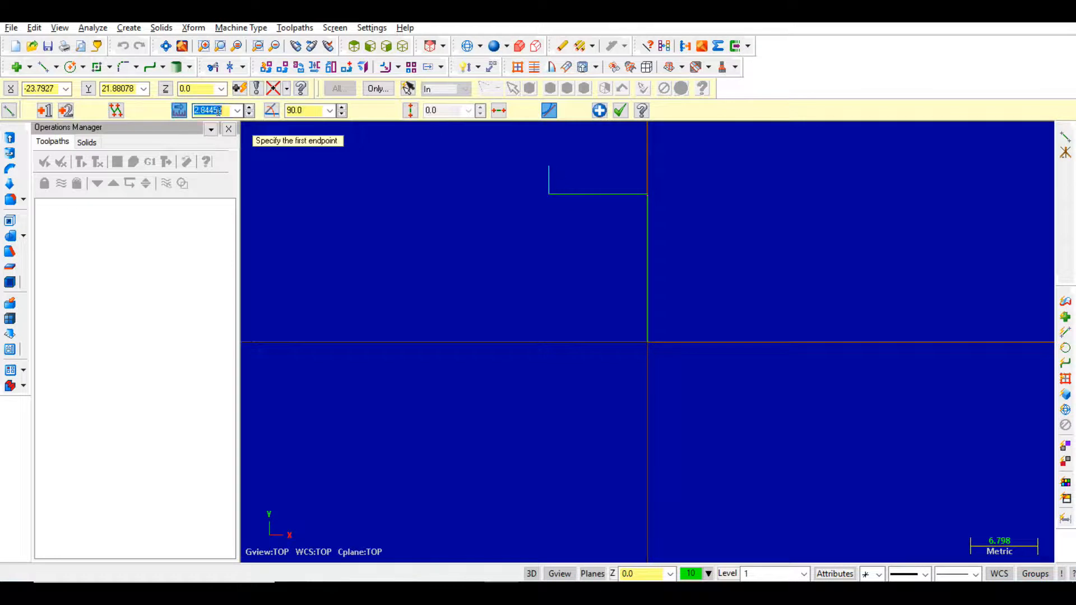
{"action": "type", "text": "7"}
{"action": "key", "text": "Return"}
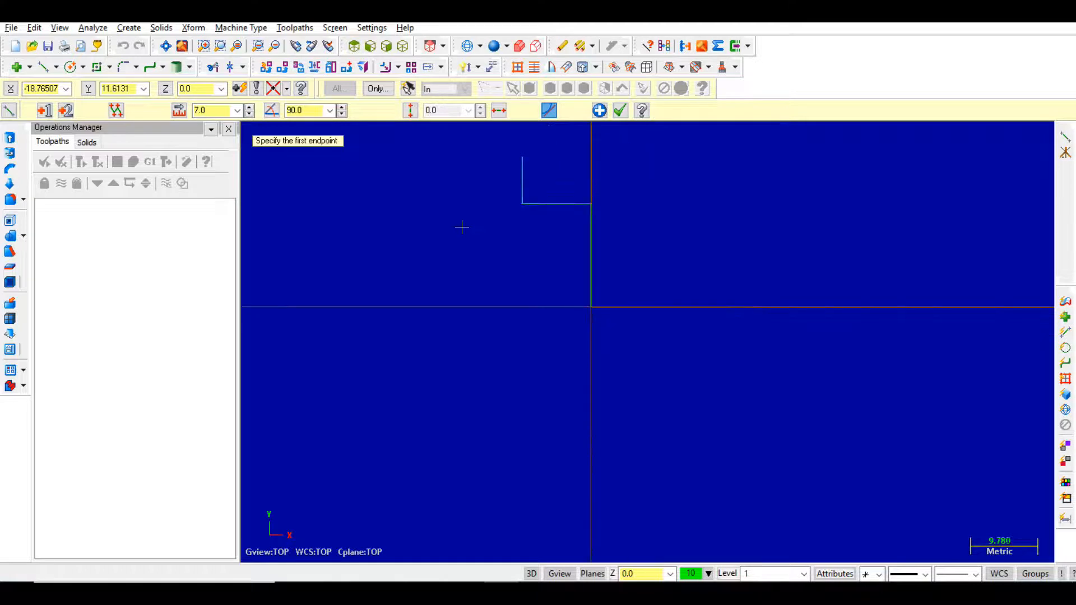
- Draw a horizontal line 20 mm to the left from the top of the 7 mm line, checking the Word drawing
{"action": "key", "text": "alt+Tab"}
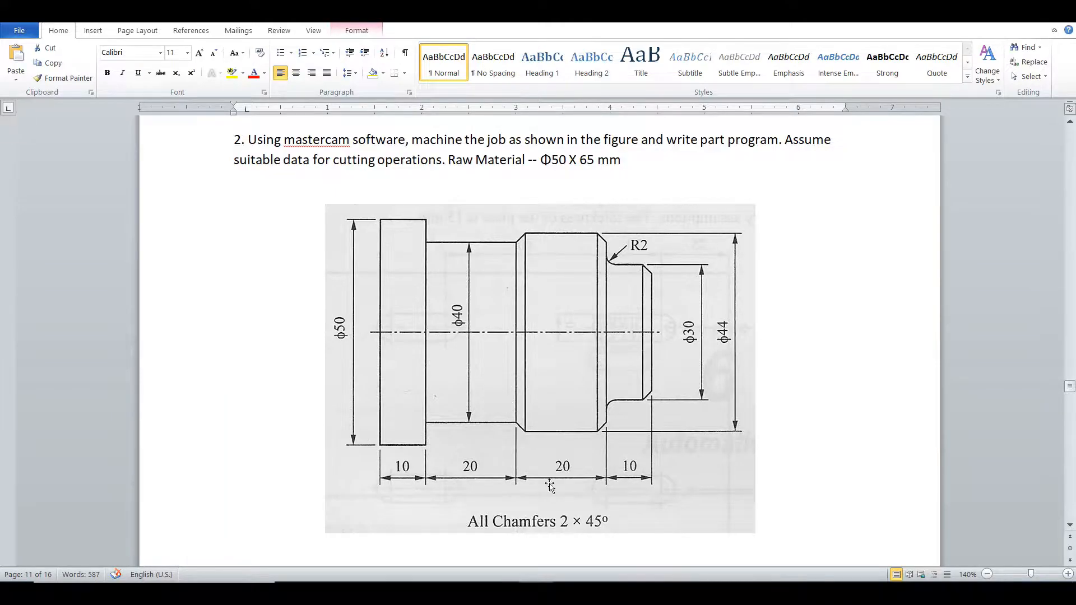
{"action": "key", "text": "alt+Tab"}
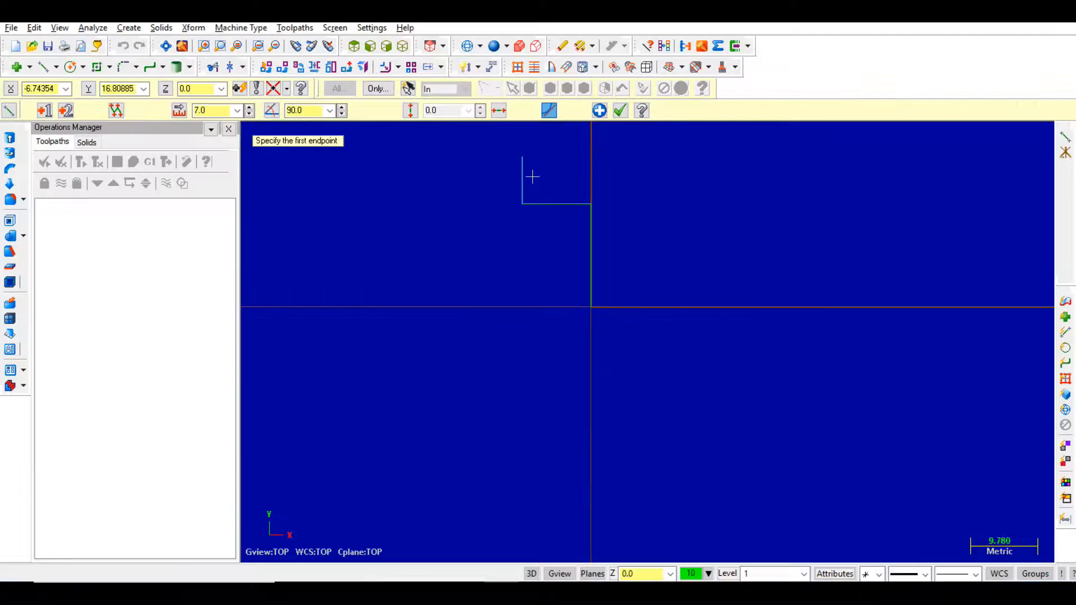
{"action": "left_click", "coordinate": [524, 159]}
{"action": "left_click", "coordinate": [476, 157]}
{"action": "left_click", "coordinate": [217, 111]}
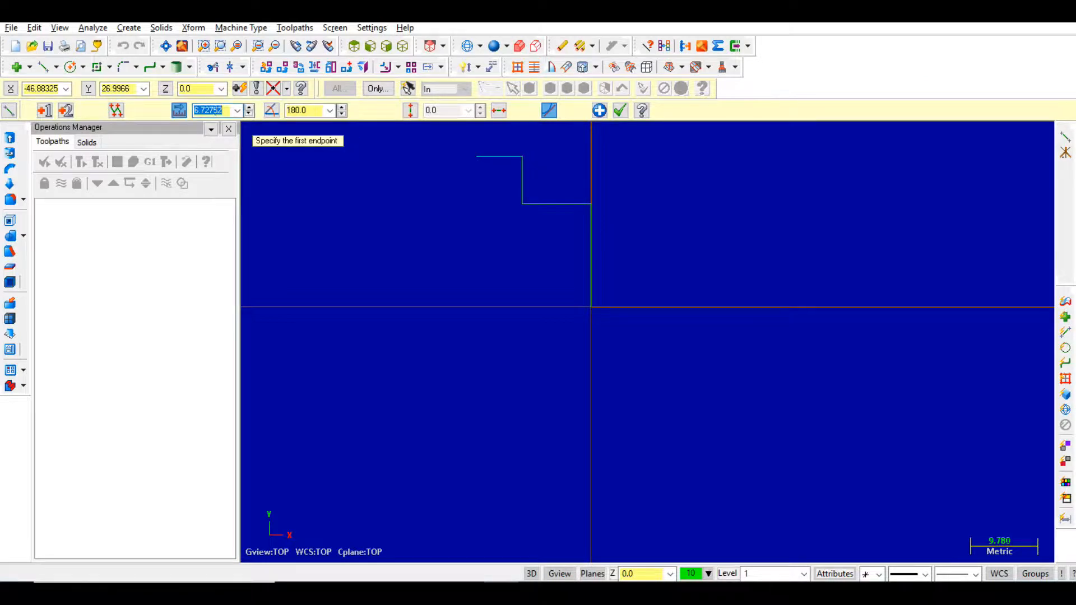
{"action": "key", "text": "alt+Tab"}
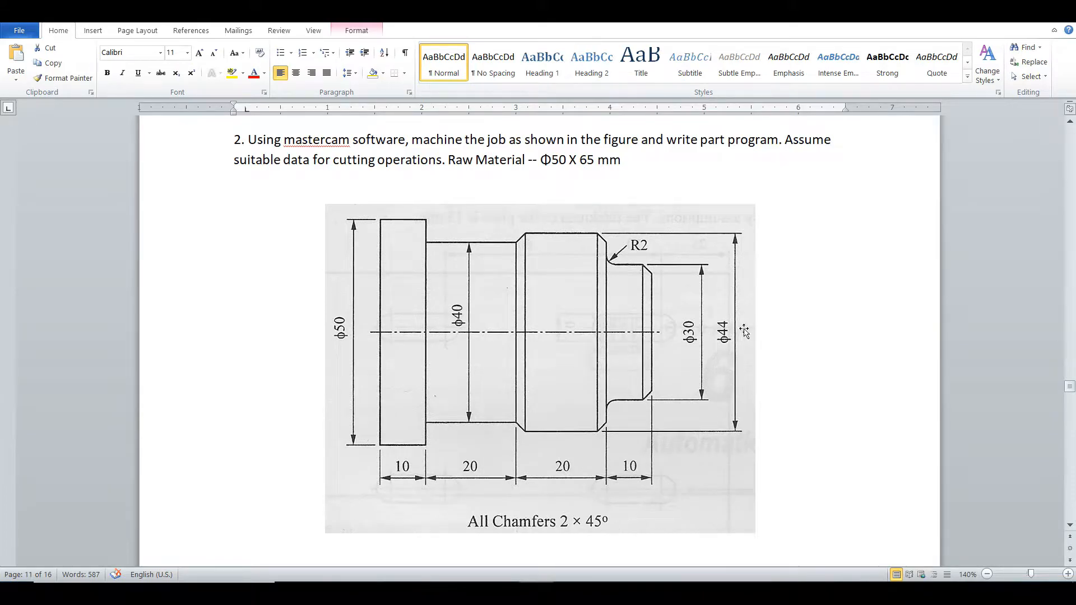
{"action": "key", "text": "alt+Tab"}
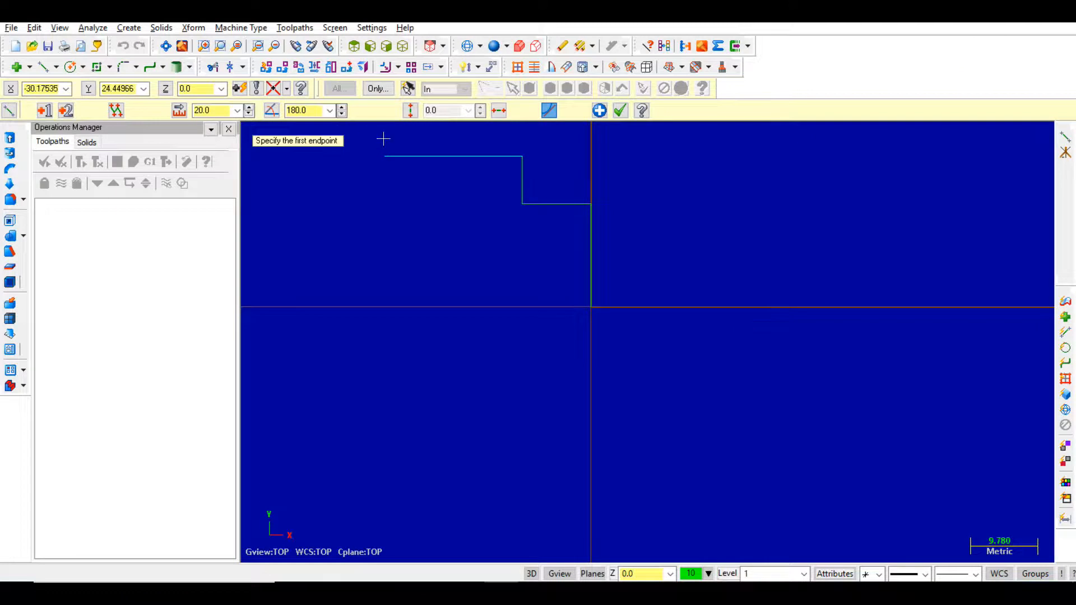
- Draw a vertical line 2 mm downward from the left end of the 20 mm line
{"action": "left_click", "coordinate": [385, 157]}
{"action": "left_click", "coordinate": [384, 176]}
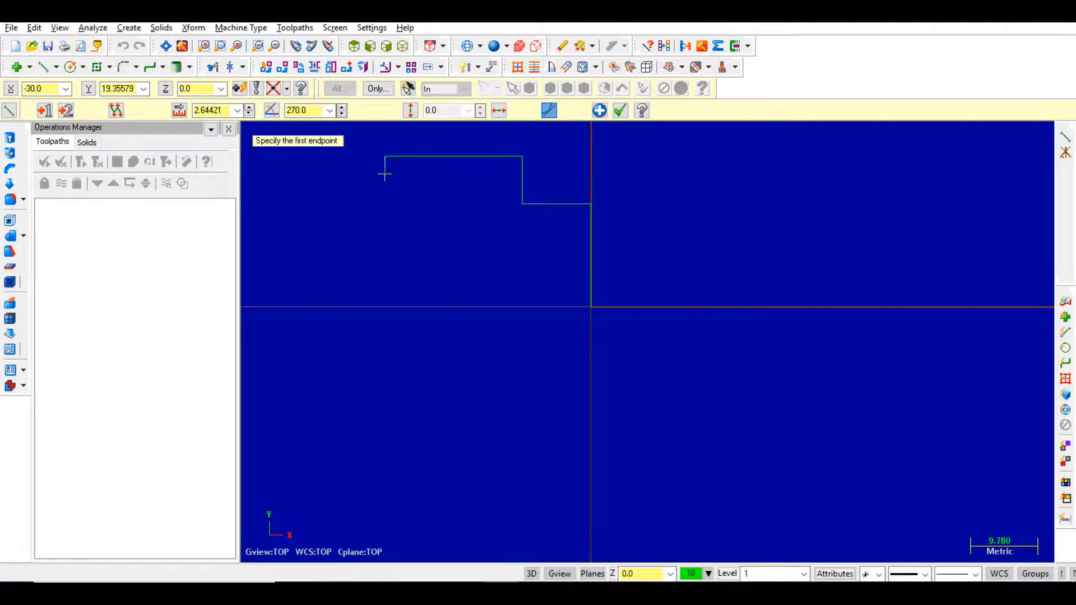
{"action": "left_click", "coordinate": [212, 111]}
{"action": "type", "text": "2"}
{"action": "key", "text": "Return"}
- Check the Word drawing and draw a horizontal line 20 mm to the left from the lower end of the 2 mm line
{"action": "key", "text": "alt+Tab"}
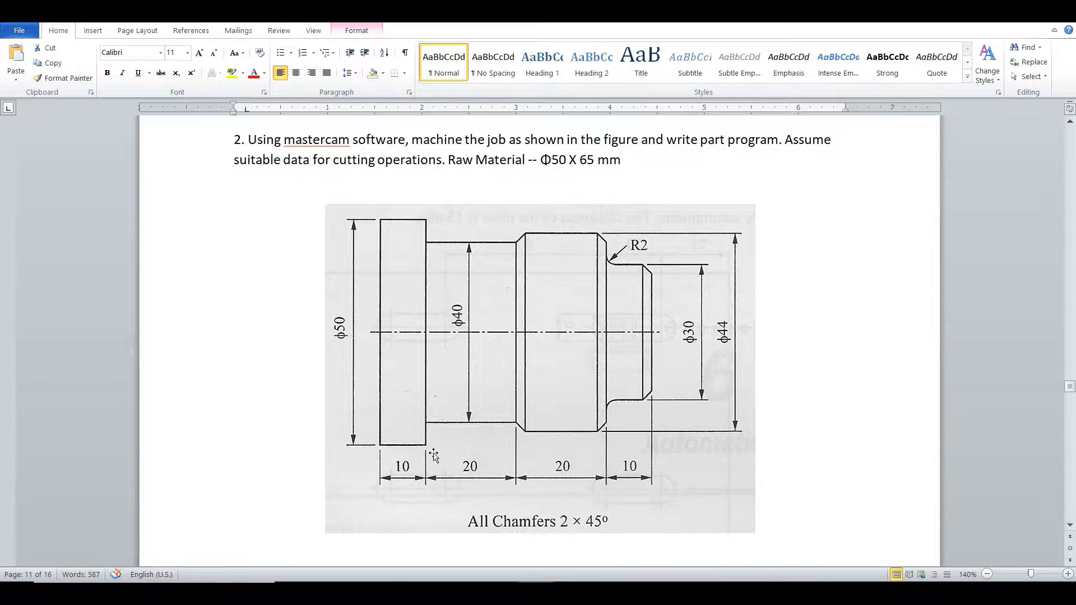
{"action": "key", "text": "alt+Tab"}
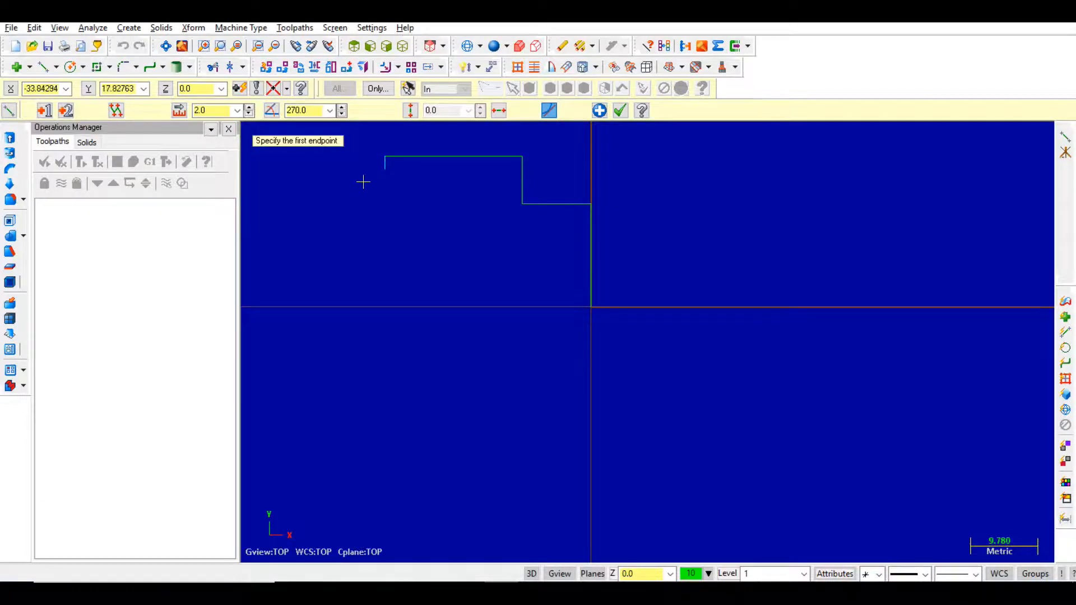
{"action": "left_click", "coordinate": [385, 167]}
{"action": "left_click", "coordinate": [325, 169]}
{"action": "double_click", "coordinate": [208, 109]}
{"action": "type", "text": "20"}
{"action": "key", "text": "Return"}
- Check the Word drawing and draw a vertical line 5 mm upward from the profile's left end
{"action": "key", "text": "alt+Tab"}
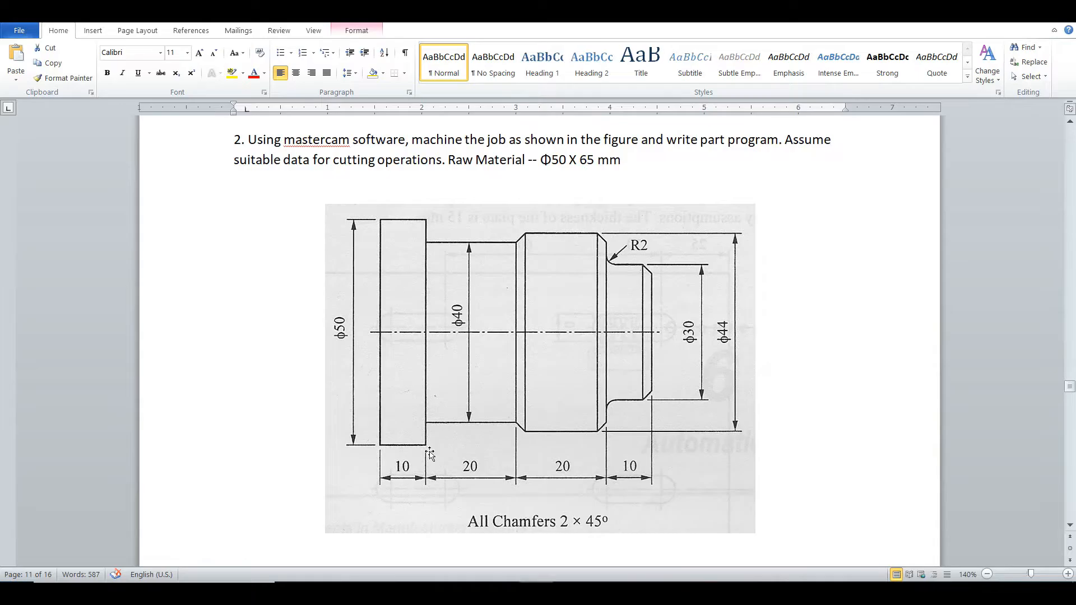
{"action": "key", "text": "alt+Tab"}
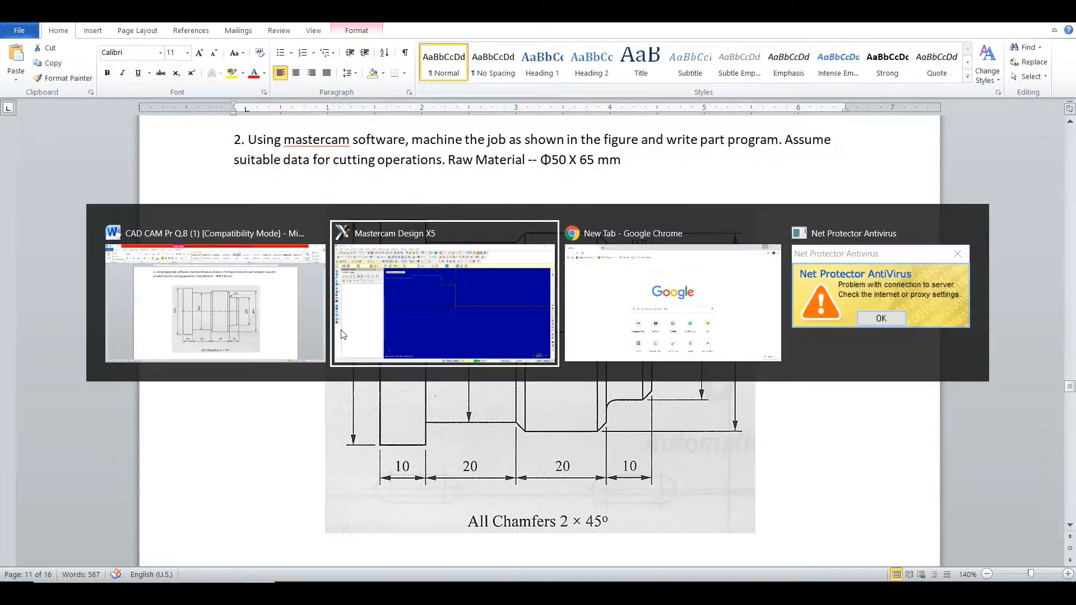
{"action": "left_click", "coordinate": [371, 259]}
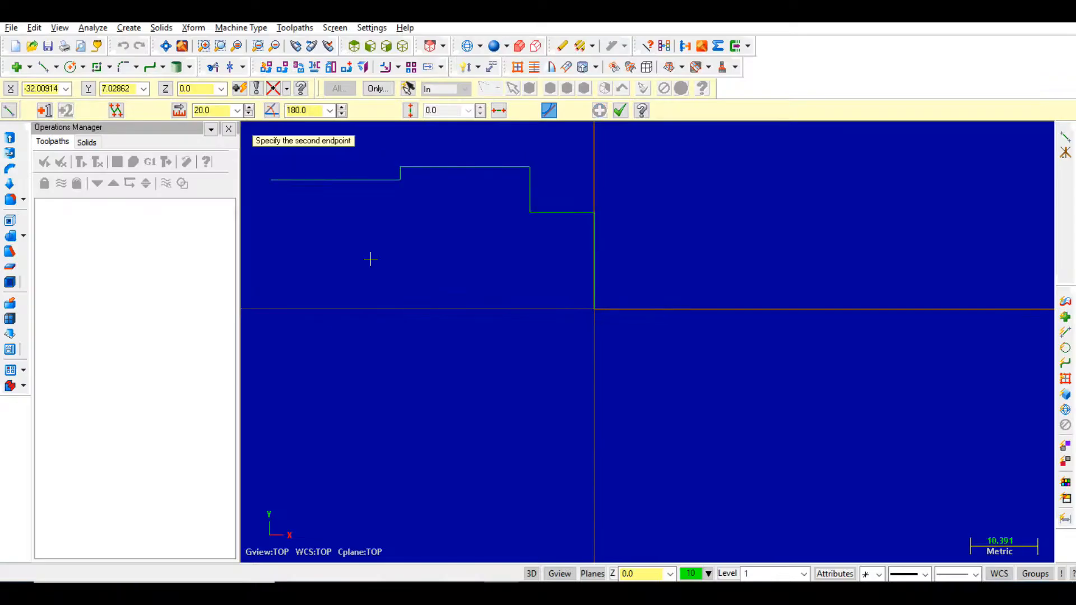
{"action": "key", "text": "Escape"}
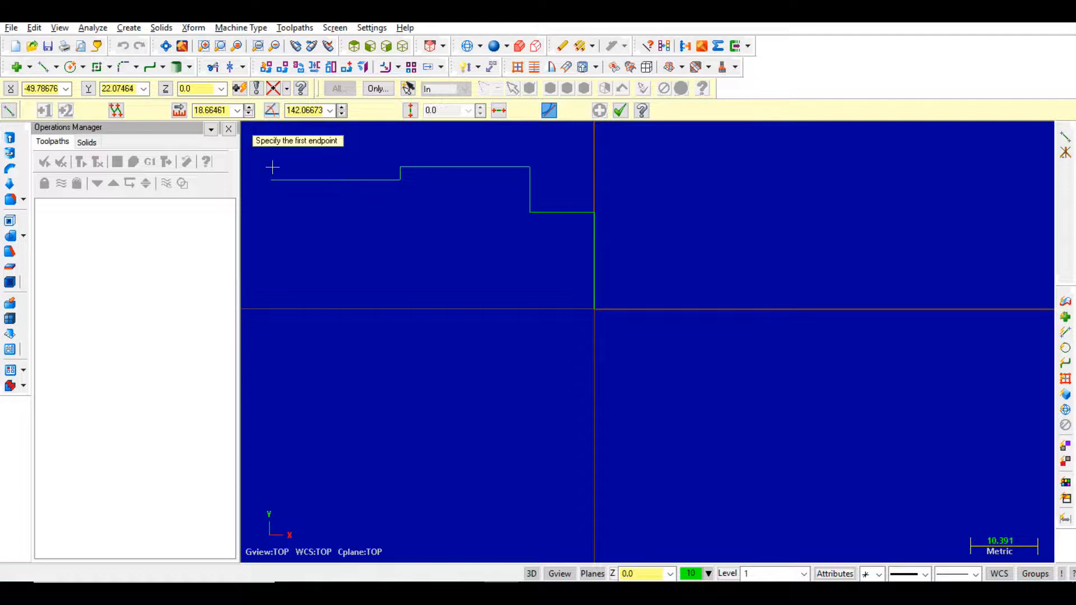
{"action": "left_click", "coordinate": [271, 179]}
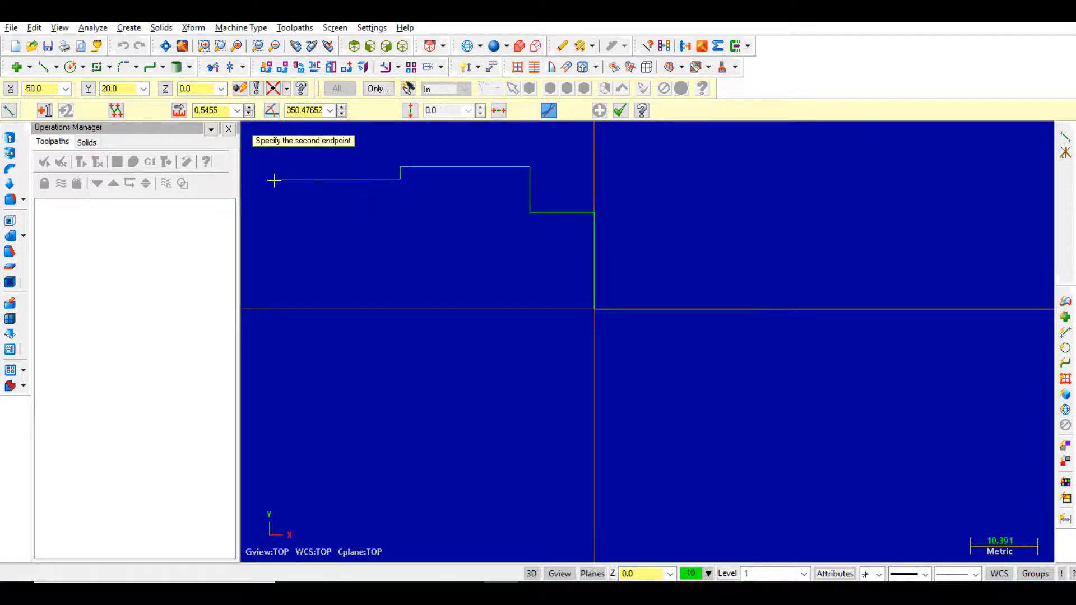
{"action": "left_click", "coordinate": [271, 156]}
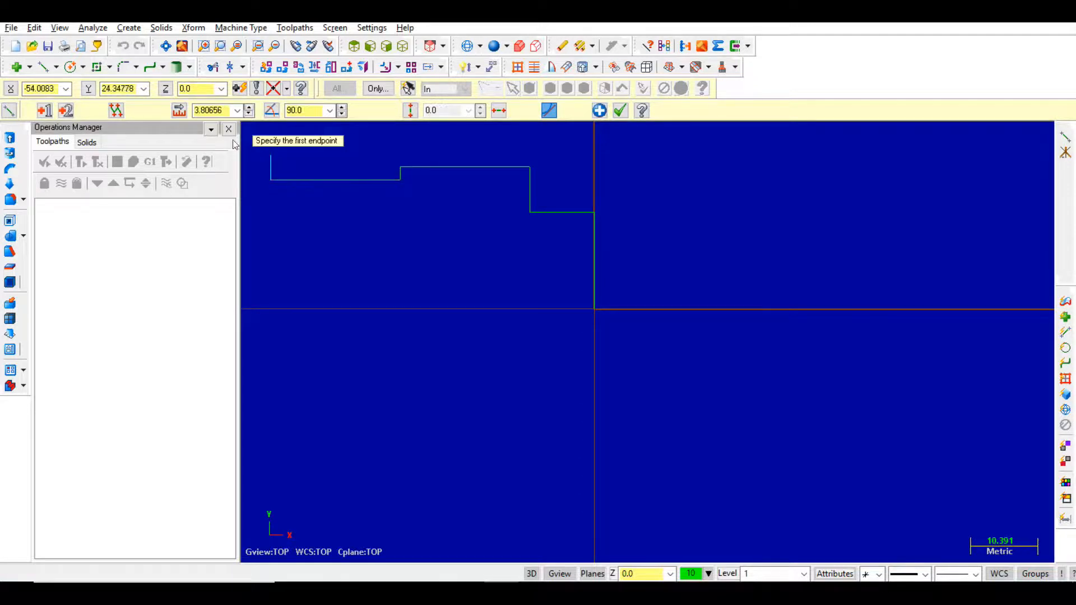
{"action": "double_click", "coordinate": [212, 110]}
{"action": "type", "text": "5"}
{"action": "key", "text": "Return"}
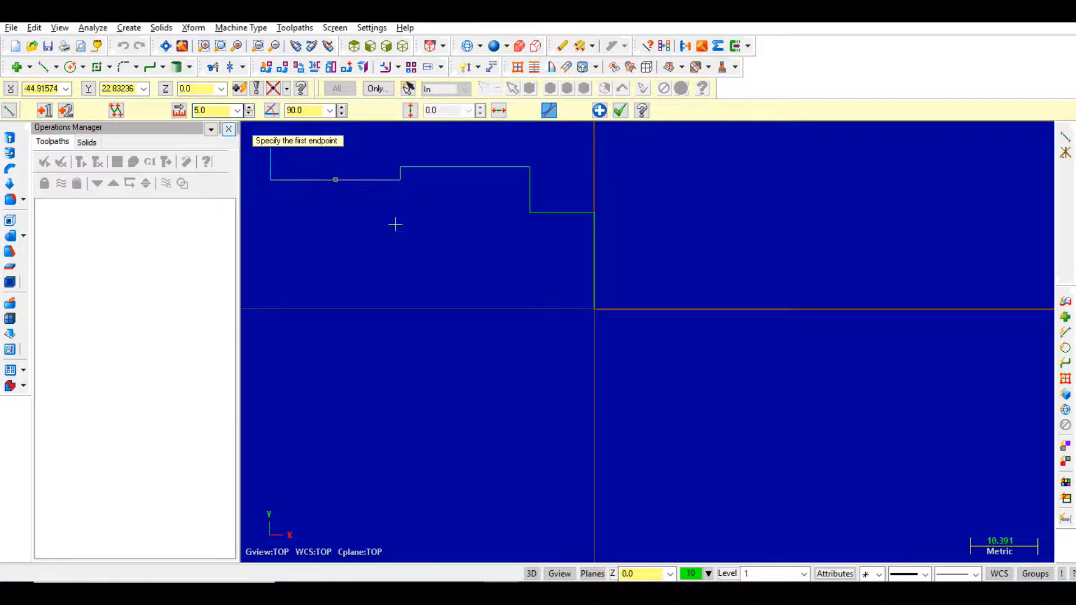
- Check the Word drawing and finish the profile with a horizontal line 10 mm to the left from the 5 mm line's top
{"action": "scroll", "coordinate": [493, 286], "scroll_direction": "down", "scroll_amount": 2}
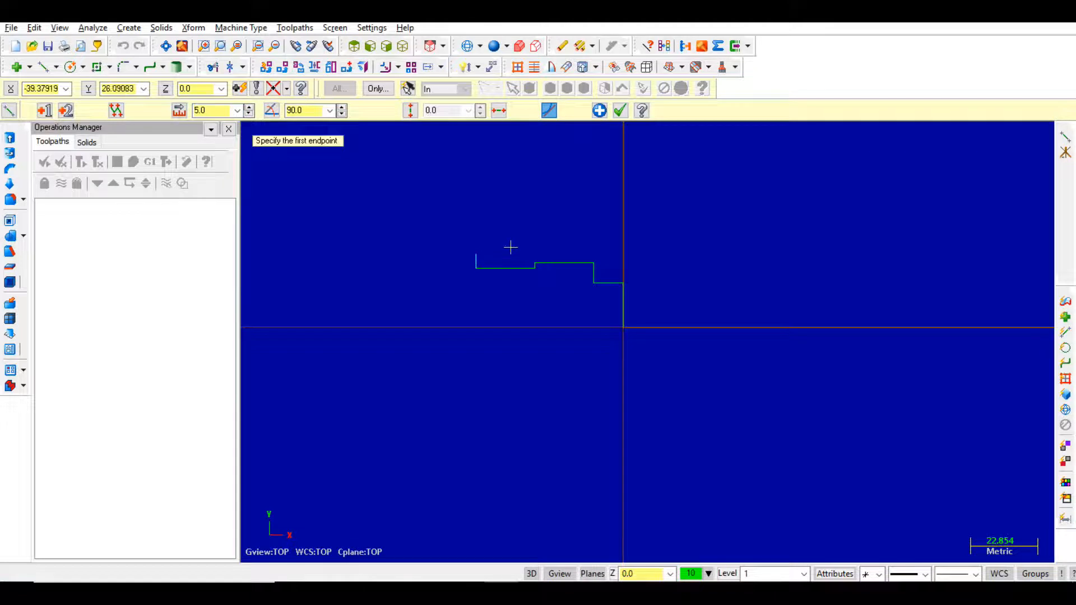
{"action": "key", "text": "alt+Tab"}
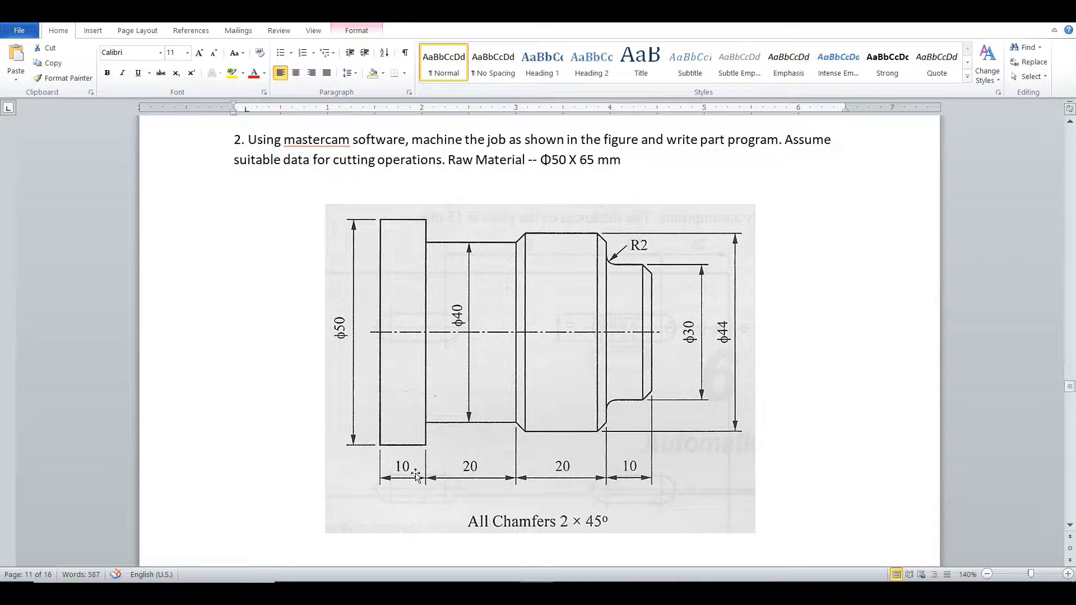
{"action": "key", "text": "alt+Tab"}
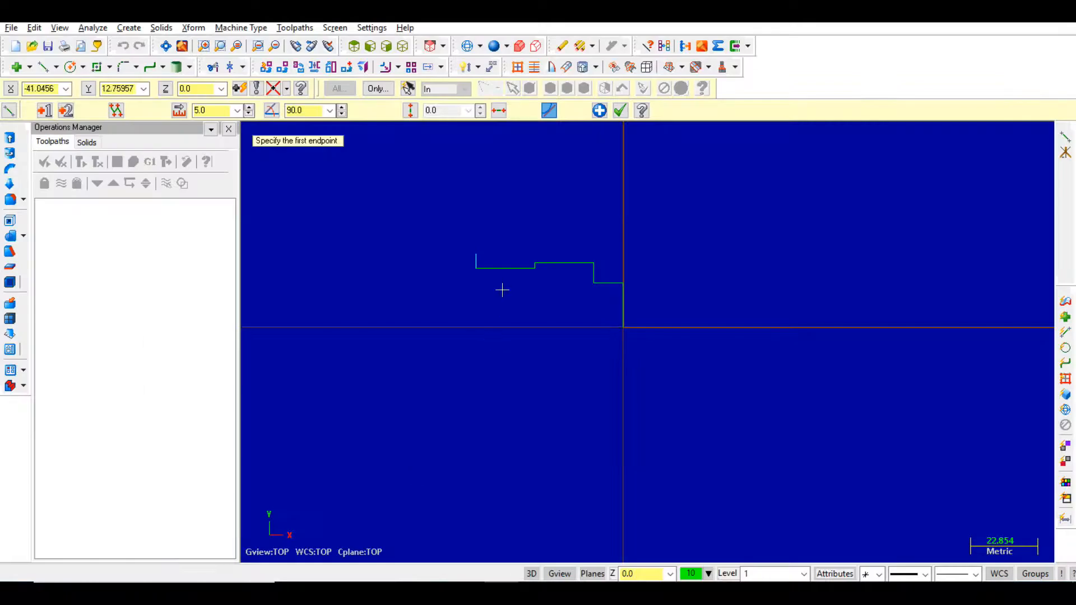
{"action": "left_click", "coordinate": [477, 254]}
{"action": "left_click", "coordinate": [437, 253]}
{"action": "left_click", "coordinate": [224, 110]}
{"action": "type", "text": "10"}
{"action": "key", "text": "Return"}
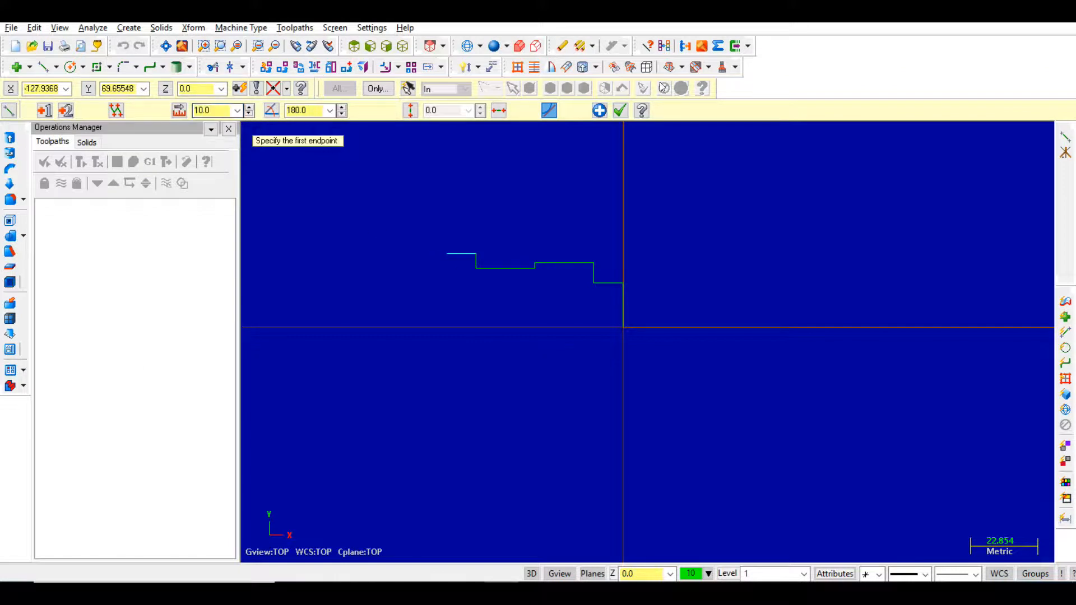
{"action": "left_click", "coordinate": [620, 111]}
- Examine the whole profile and check the chamfer size and fillet radius in the Word drawing
{"action": "right_click", "coordinate": [581, 203]}
{"action": "left_click", "coordinate": [623, 274]}
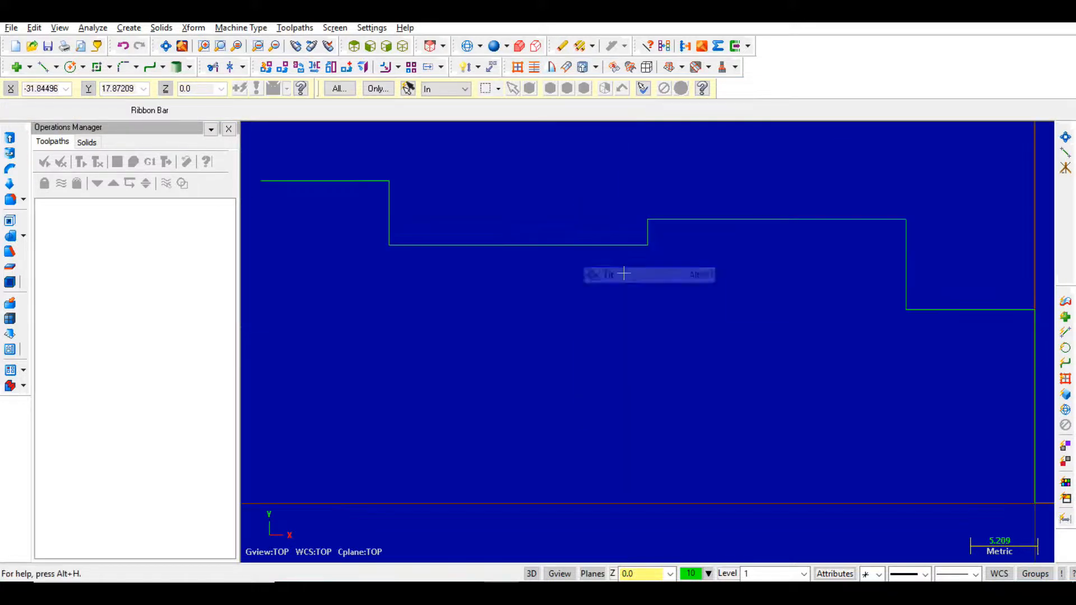
{"action": "key", "text": "F2"}
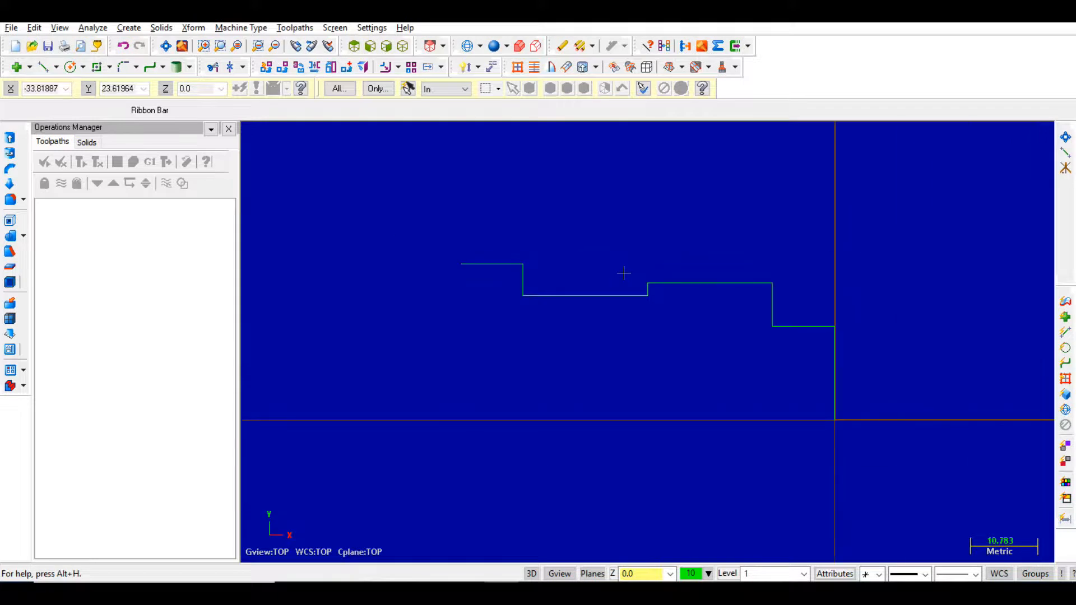
{"action": "key", "text": "alt+Tab"}
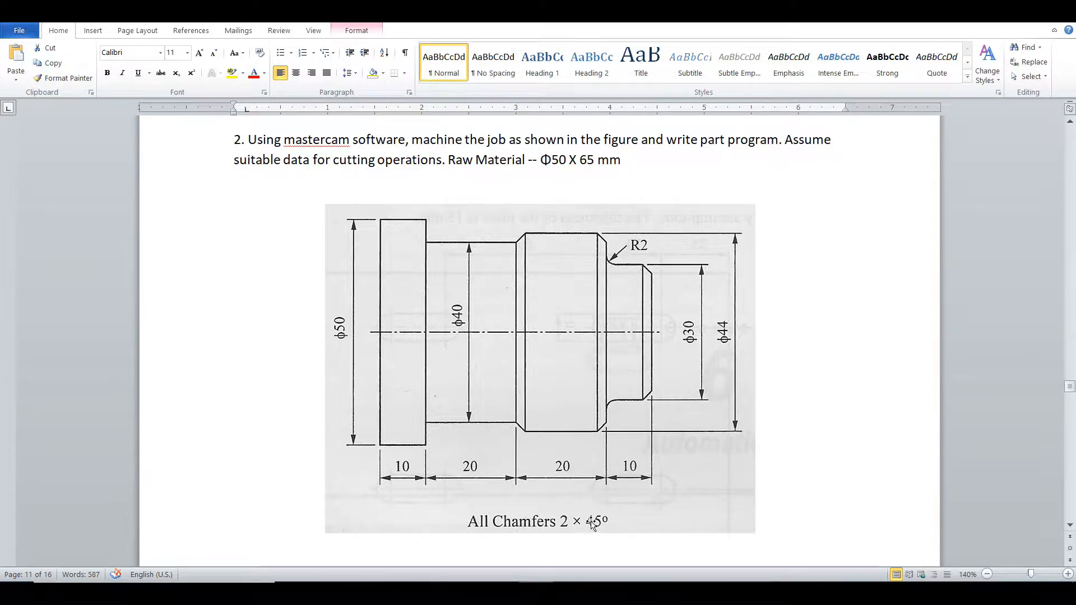
{"action": "key", "text": "alt+Tab"}
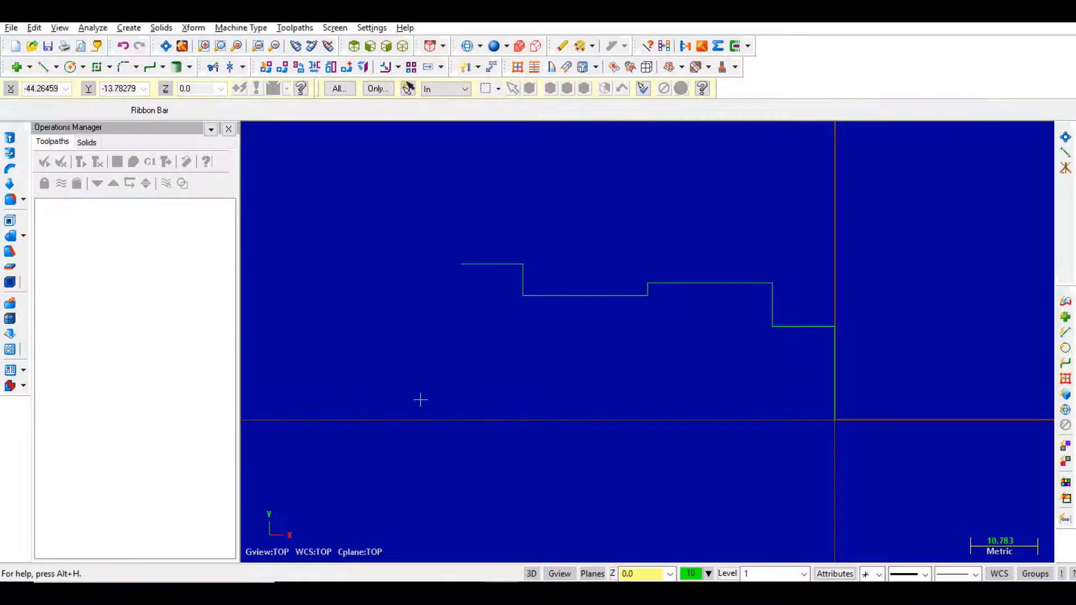
{"action": "left_click", "coordinate": [140, 75]}
{"action": "left_click", "coordinate": [138, 71]}
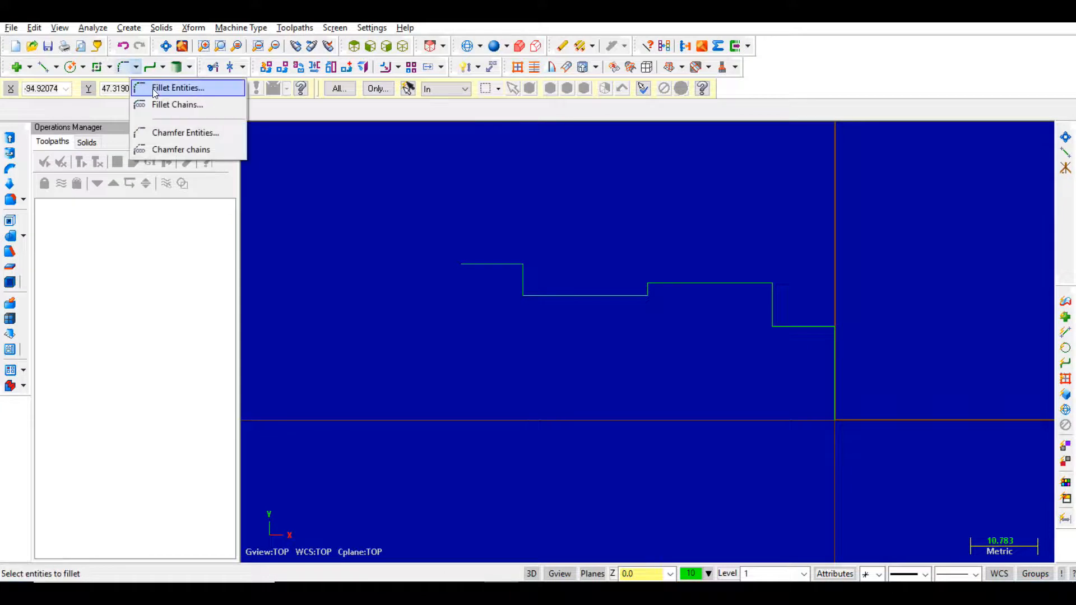
{"action": "key", "text": "alt+Tab"}
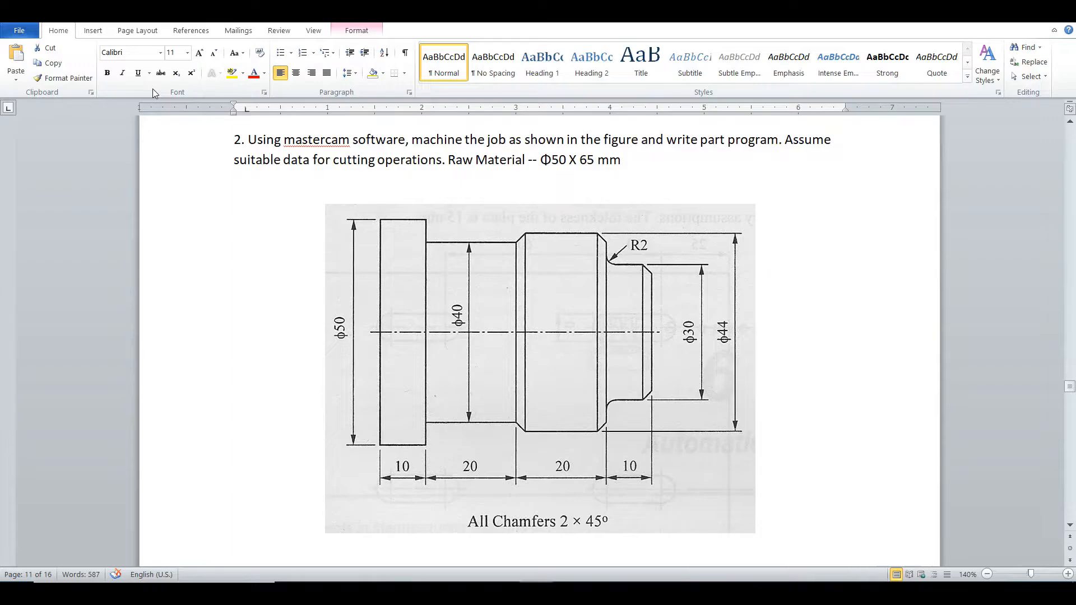
{"action": "key", "text": "alt+Tab"}
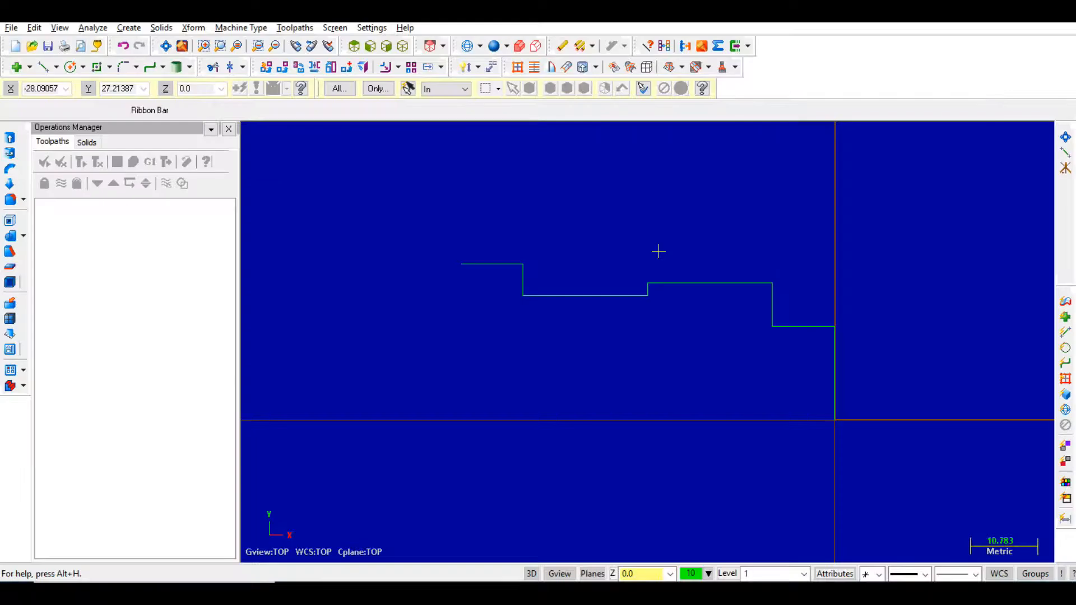
- Fillet the inner corner between the 7 mm vertical line and the right 10 mm horizontal line with a 2 mm radius
{"action": "left_click", "coordinate": [123, 68]}
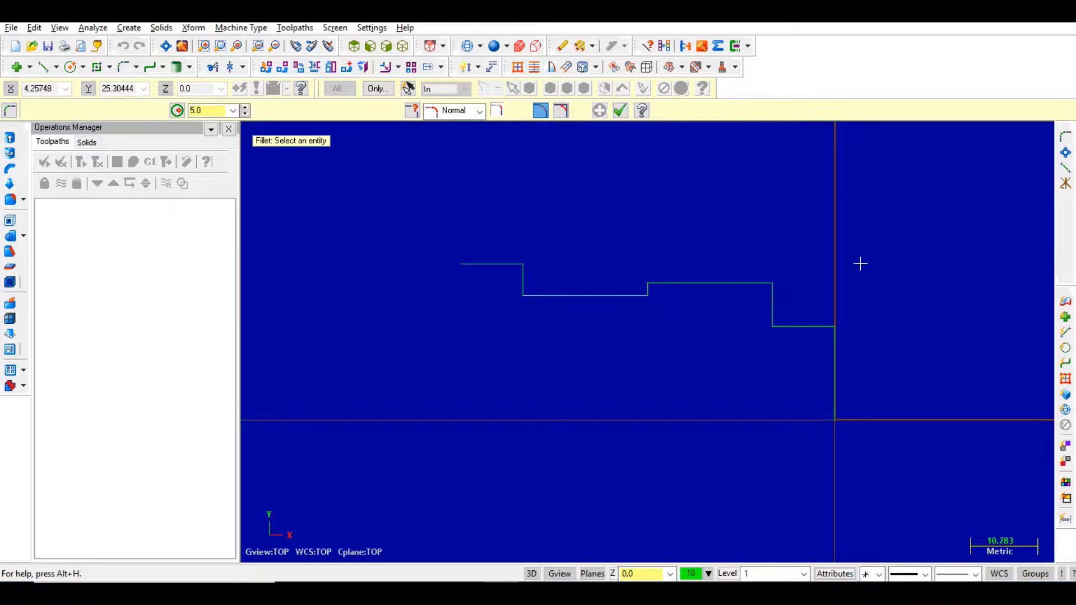
{"action": "left_click", "coordinate": [774, 307]}
{"action": "left_click", "coordinate": [784, 324]}
{"action": "left_click", "coordinate": [201, 110]}
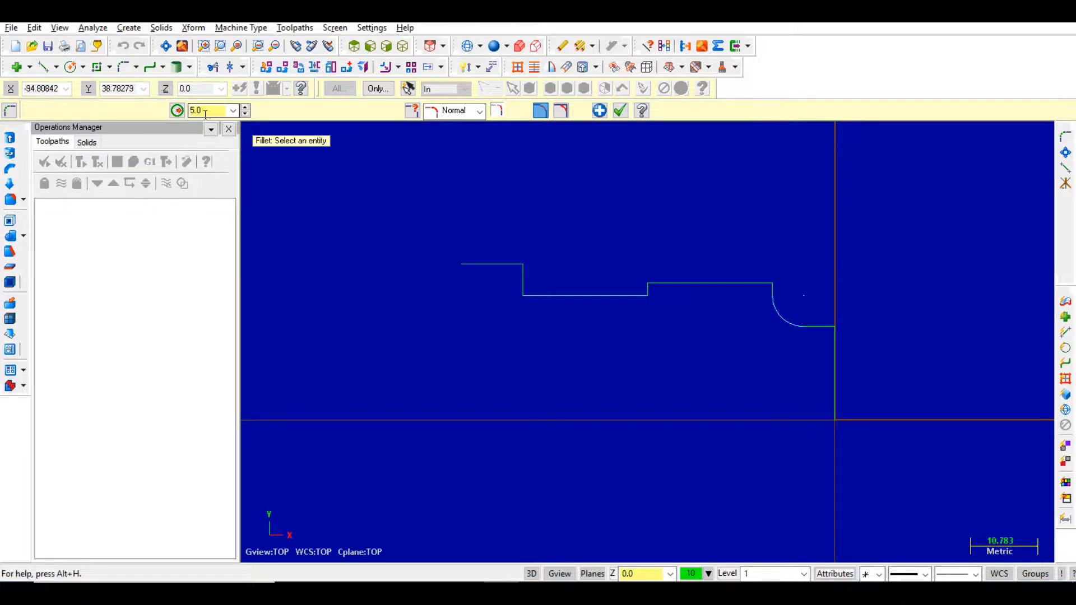
{"action": "type", "text": "2"}
{"action": "key", "text": "Return"}
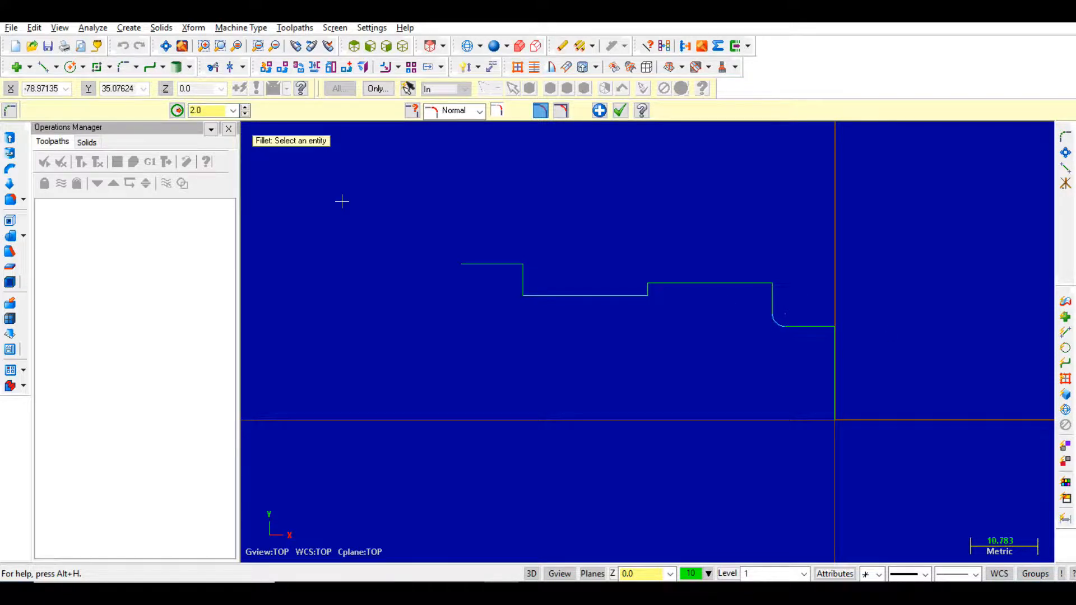
{"action": "key", "text": "Escape"}
- Chamfer the outer corner at the profile's right end with a 2 mm distance, checking the chamfer size in the Word drawing
{"action": "left_click", "coordinate": [130, 69]}
{"action": "left_click", "coordinate": [137, 71]}
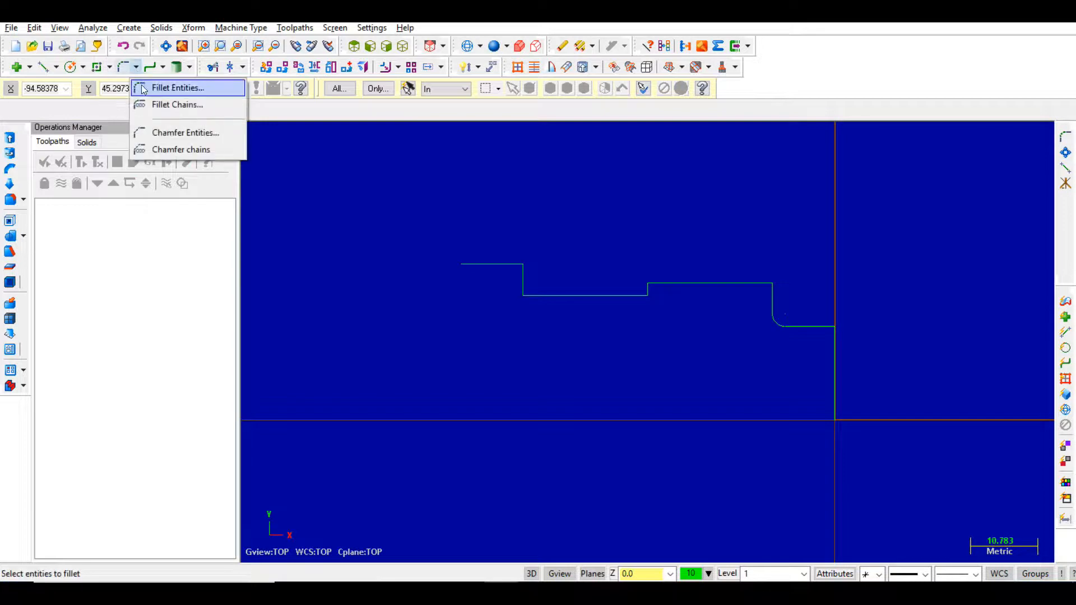
{"action": "left_click", "coordinate": [168, 128]}
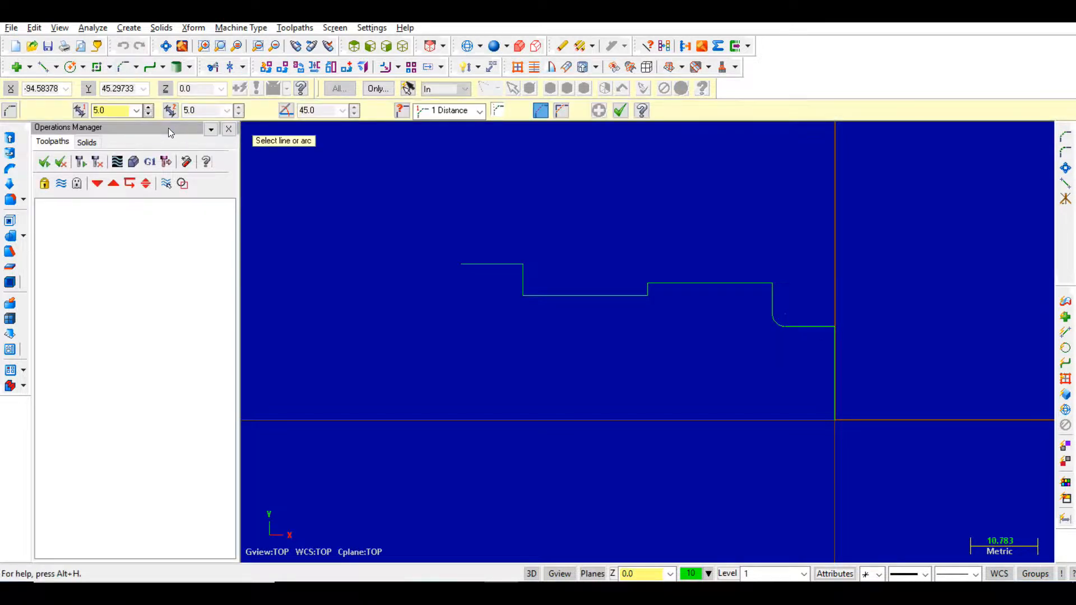
{"action": "left_click", "coordinate": [828, 327]}
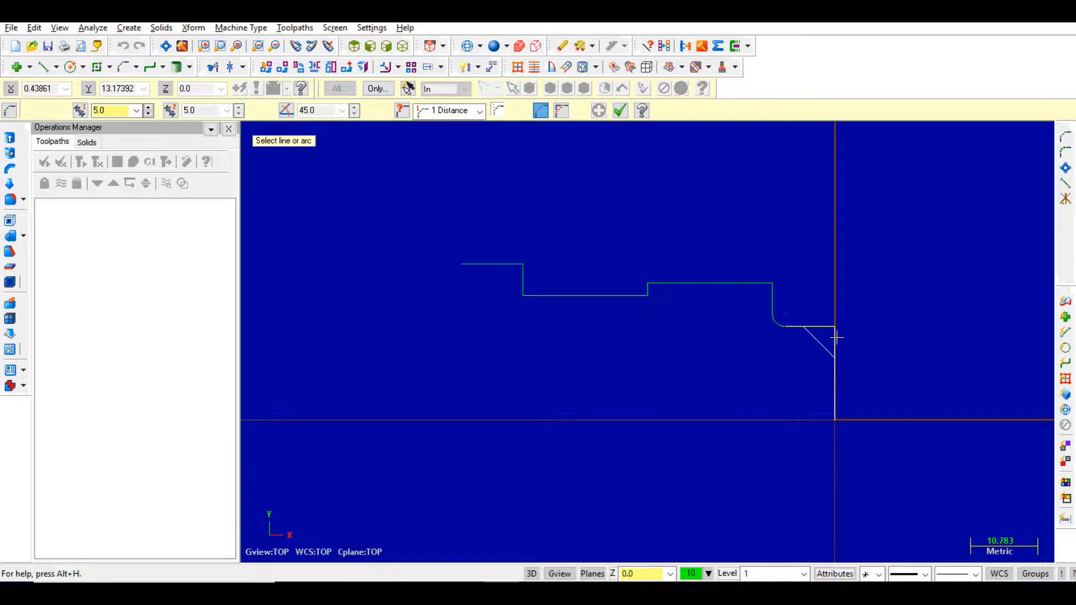
{"action": "left_click", "coordinate": [835, 365]}
{"action": "left_click", "coordinate": [129, 108]}
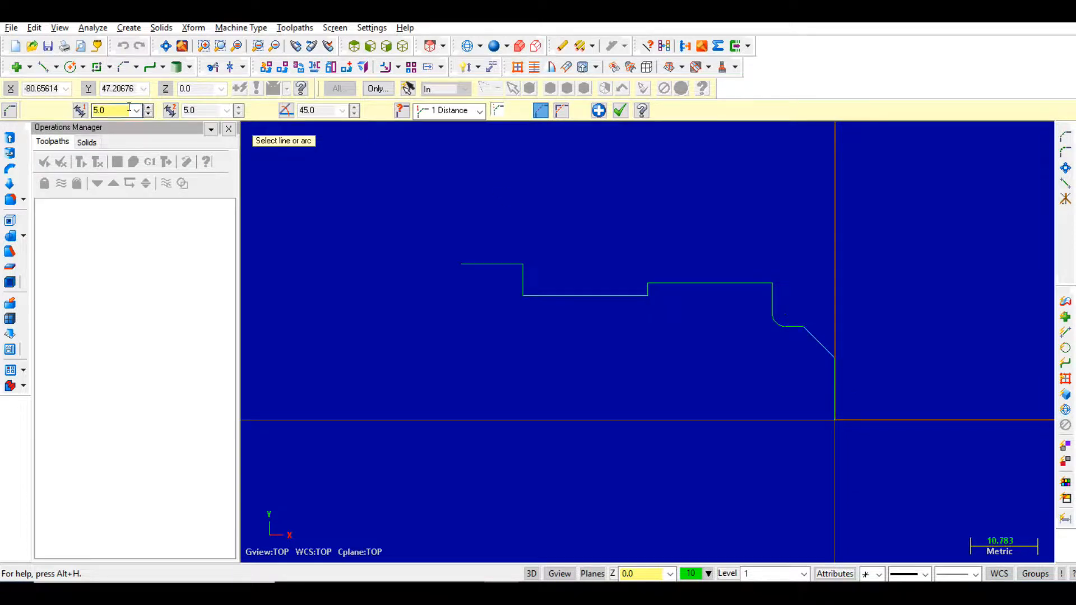
{"action": "key", "text": "Return"}
{"action": "key", "text": "alt+Tab"}
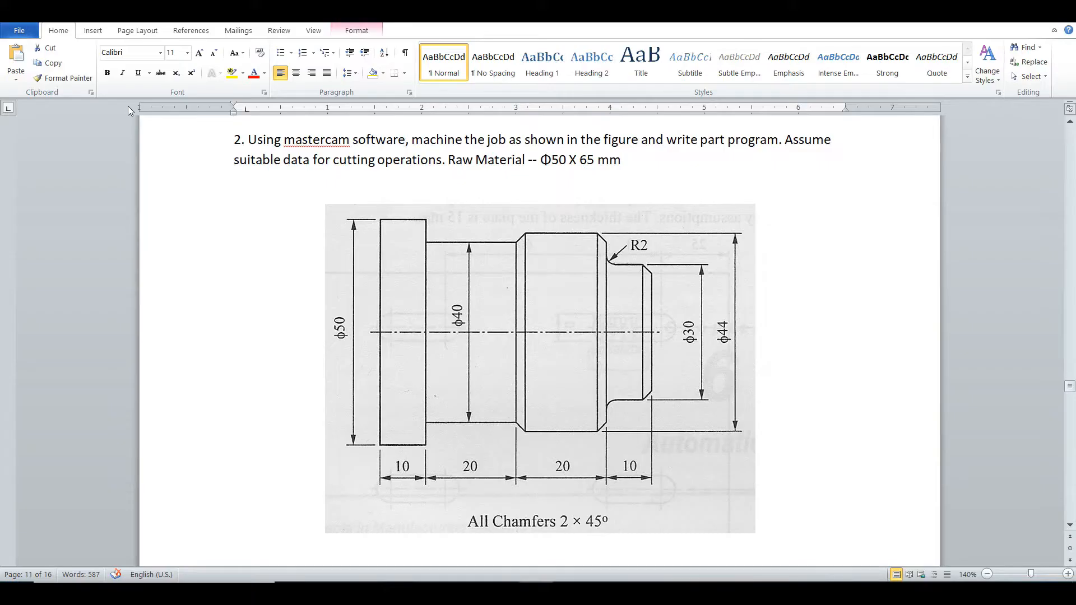
{"action": "key", "text": "alt+Tab"}
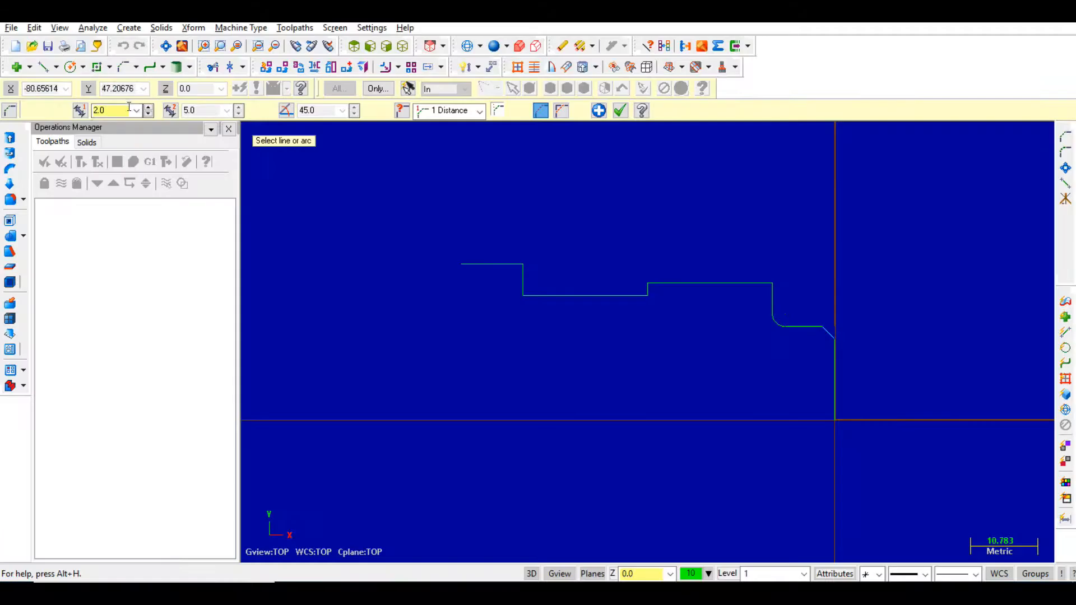
- Chamfer both upper corners of the raised 20 mm section with a 2 mm distance
{"action": "left_click", "coordinate": [648, 290]}
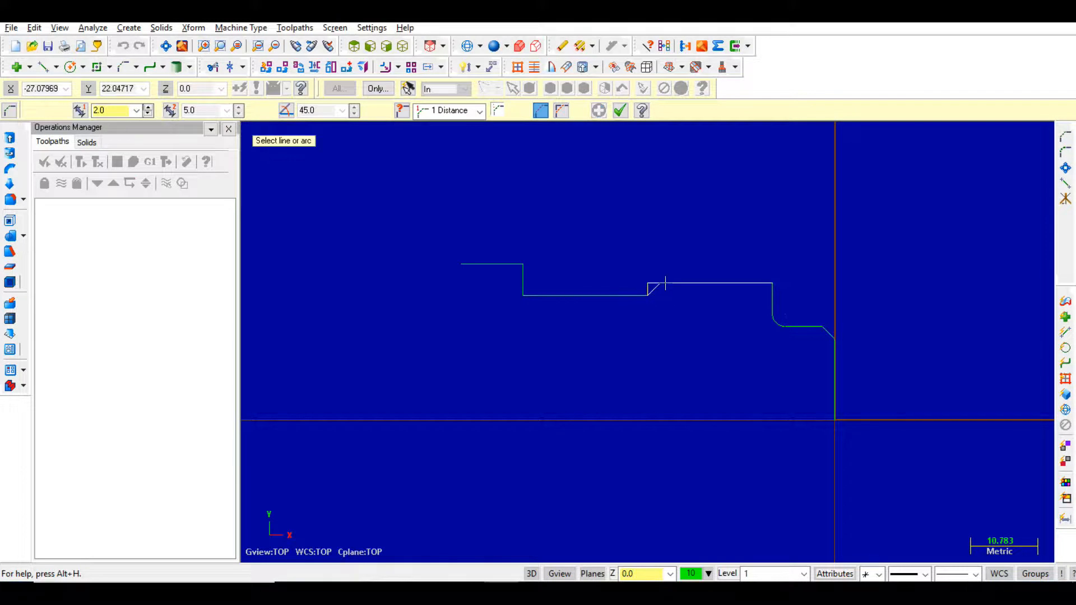
{"action": "left_click", "coordinate": [666, 283]}
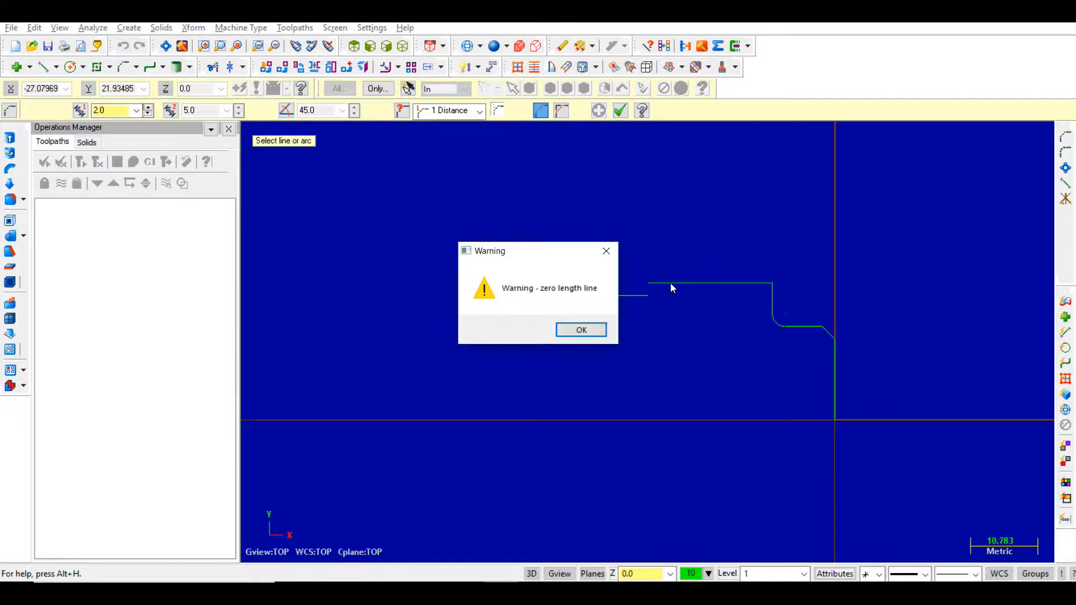
{"action": "left_click", "coordinate": [582, 330]}
{"action": "left_click", "coordinate": [766, 290]}
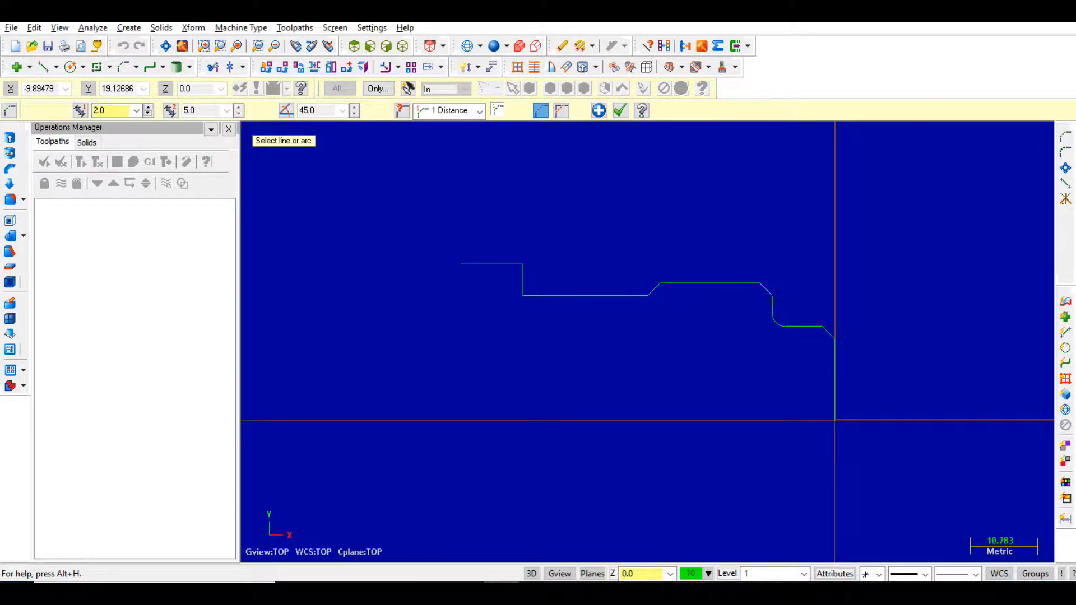
{"action": "left_click", "coordinate": [620, 110]}
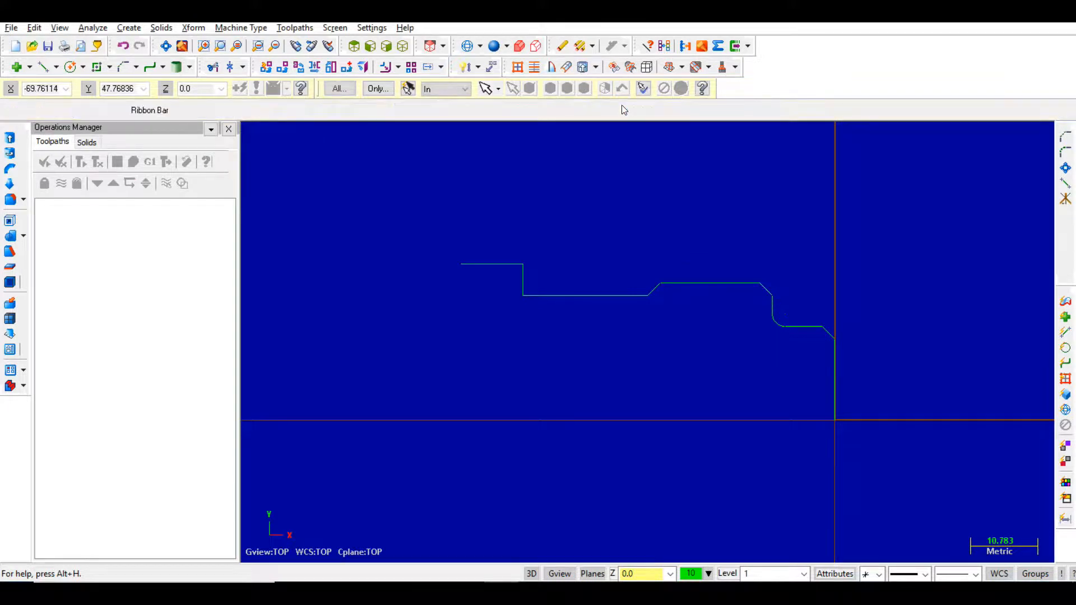
- Compare the finished profile with the Word drawing and select the default lathe as the machine type
{"action": "key", "text": "alt+Tab"}
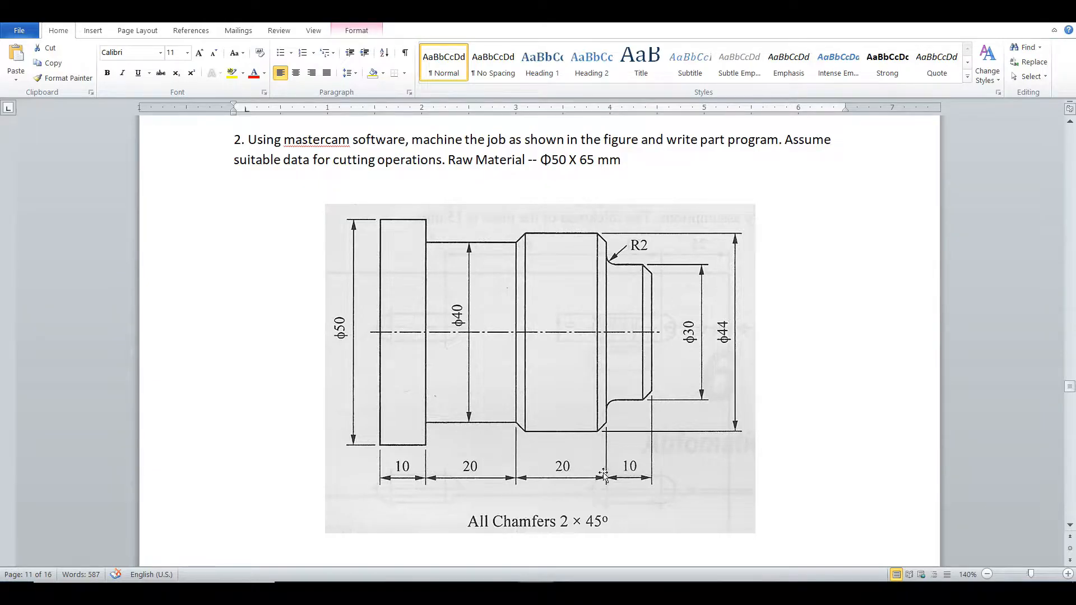
{"action": "key", "text": "alt+Tab"}
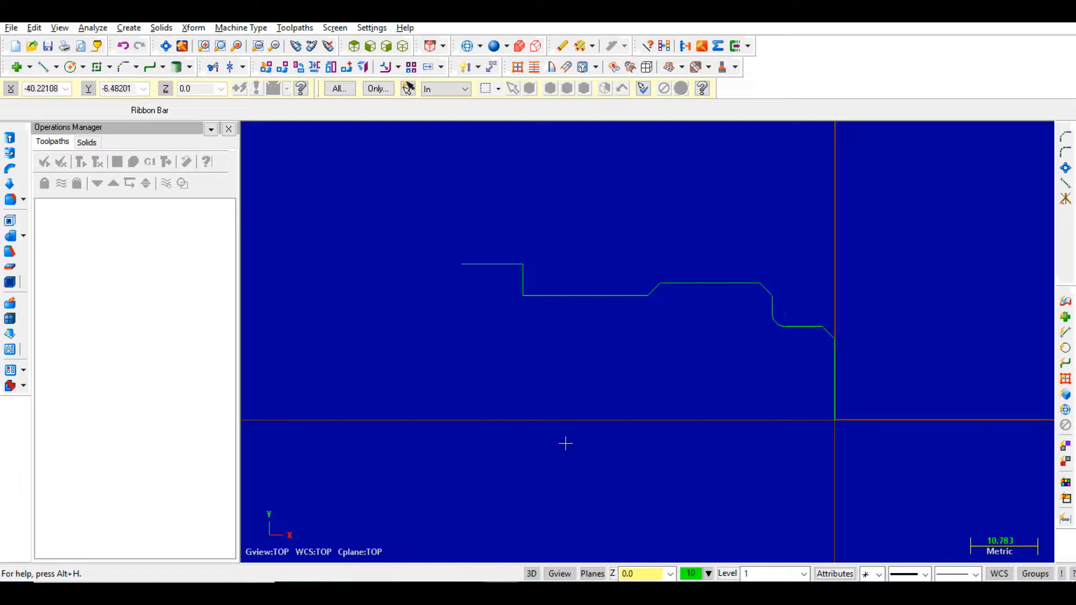
{"action": "key", "text": "alt+Tab"}
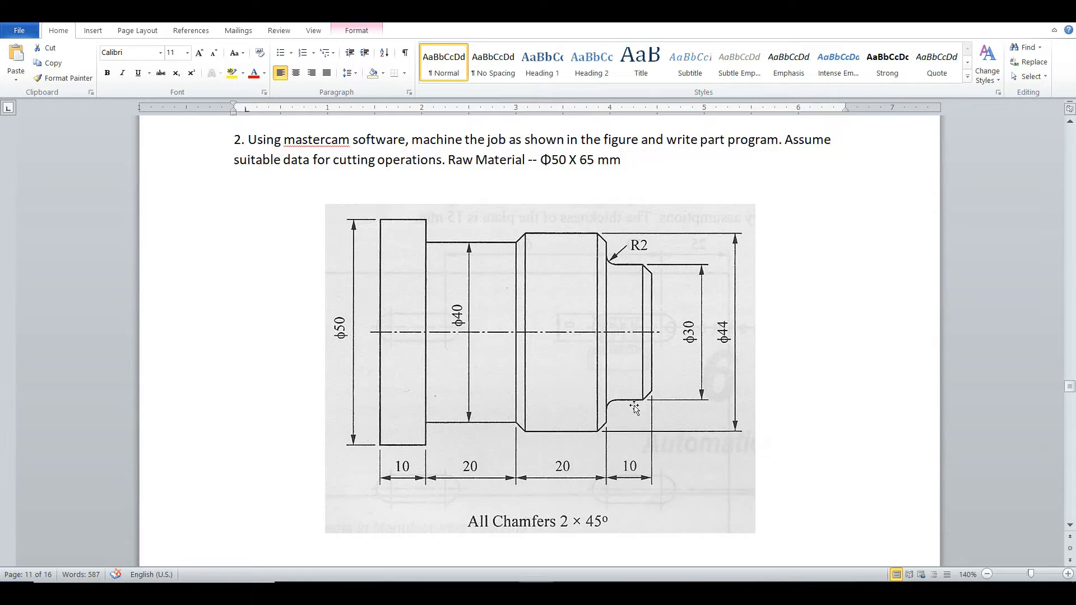
{"action": "key", "text": "alt+Tab"}
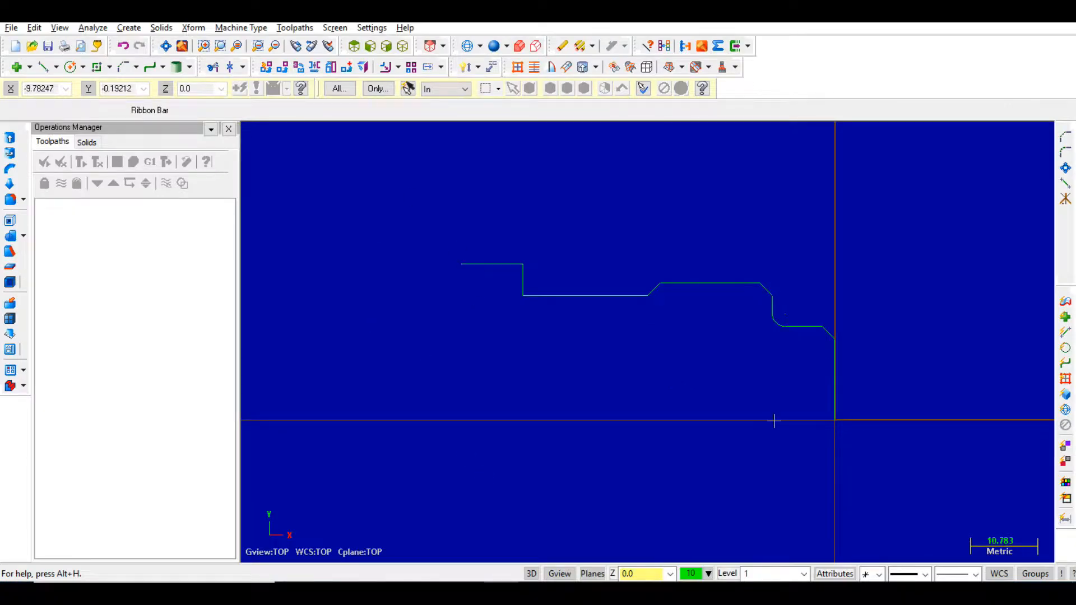
{"action": "left_click", "coordinate": [249, 31]}
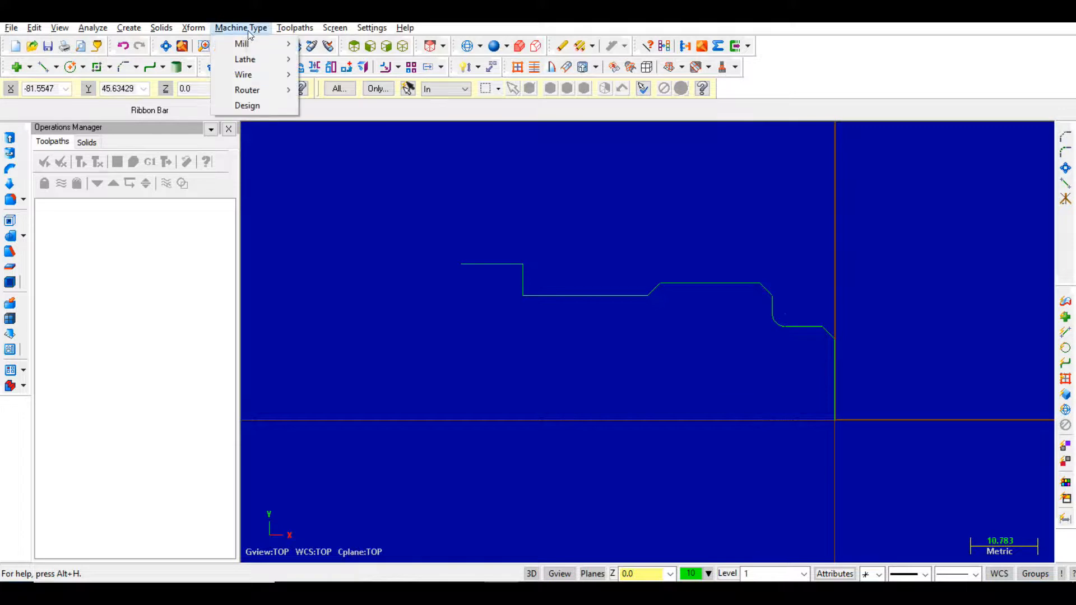
{"action": "mouse_move", "coordinate": [246, 58]}
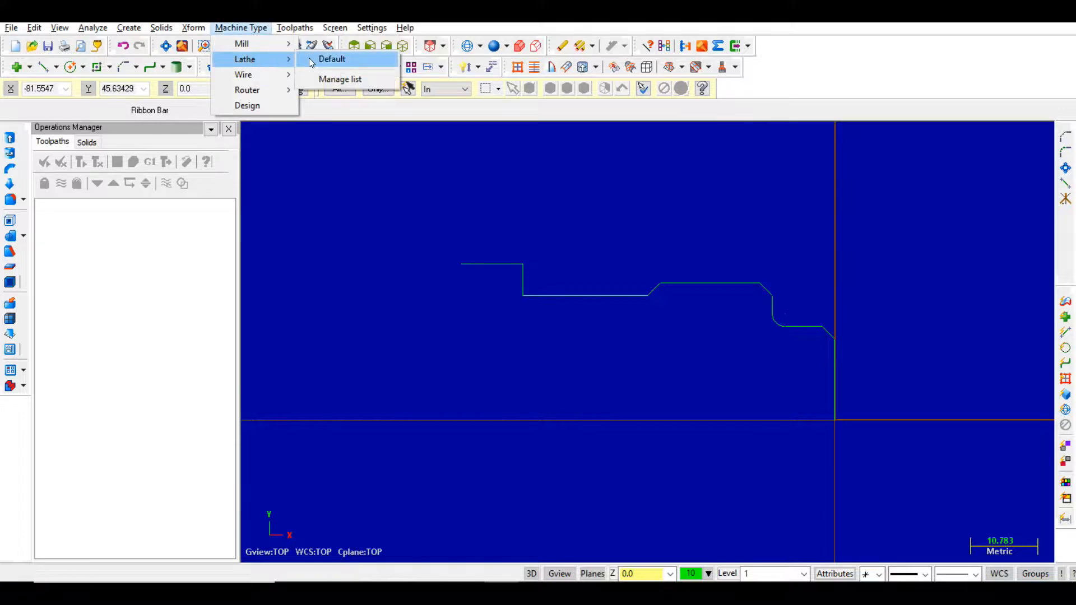
{"action": "left_click", "coordinate": [331, 59]}
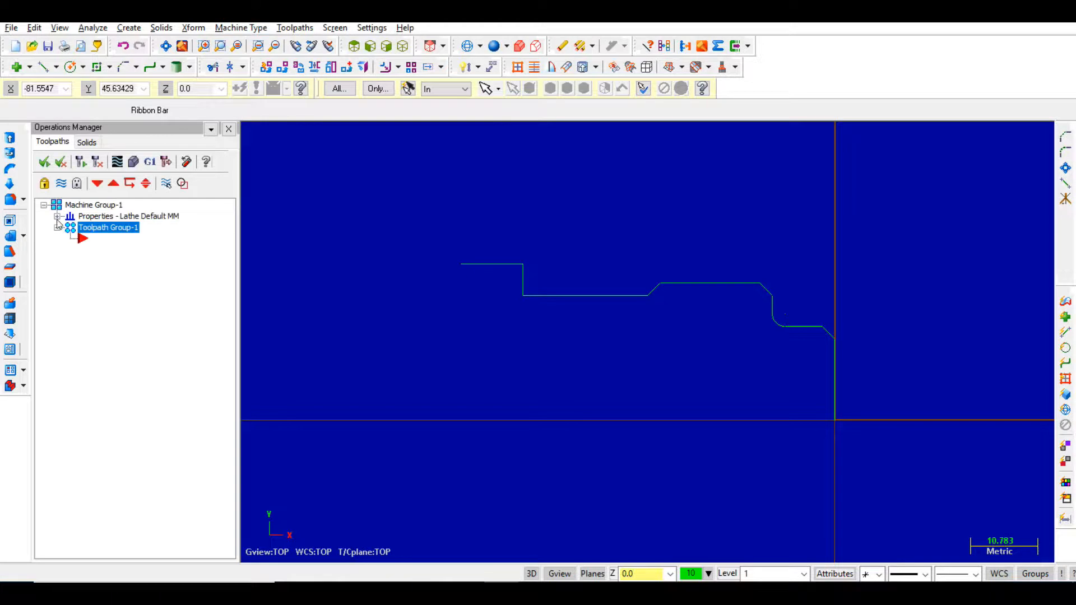
- Define the left-spindle stock from two points around the profile as a cylinder about 55.1 mm in diameter and 71.5 mm long, starting at about Z 2.1
{"action": "left_click", "coordinate": [57, 217]}
{"action": "double_click", "coordinate": [99, 253]}
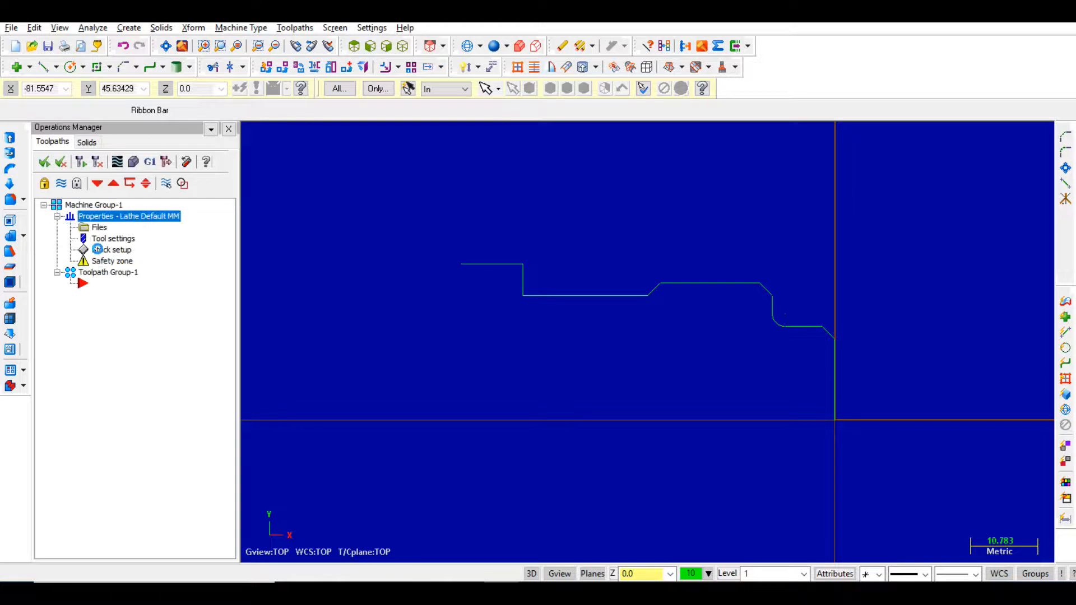
{"action": "key", "text": "alt+Tab"}
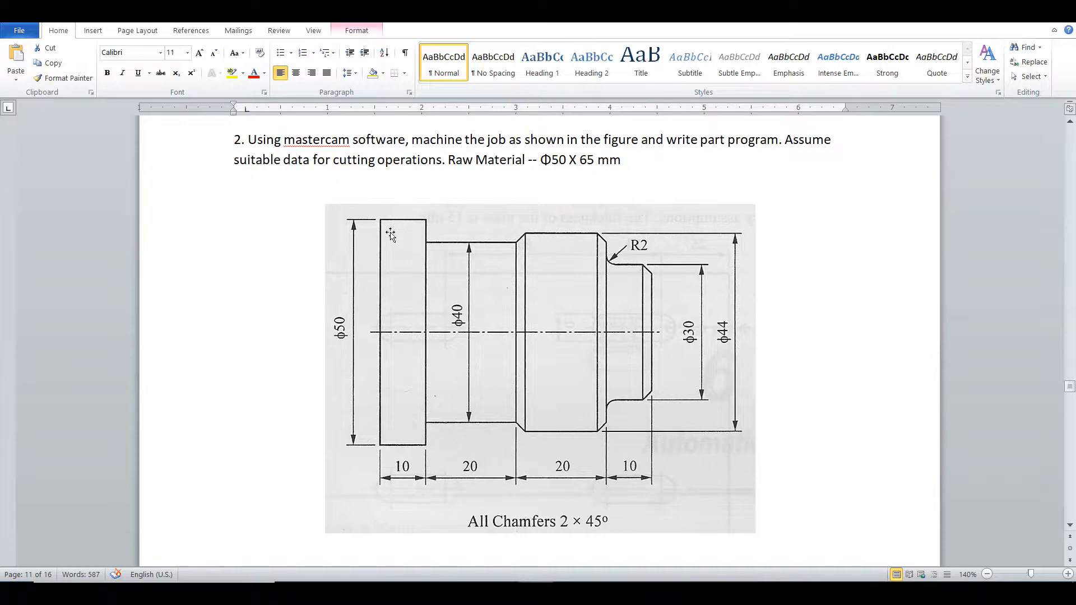
{"action": "key", "text": "alt+Tab"}
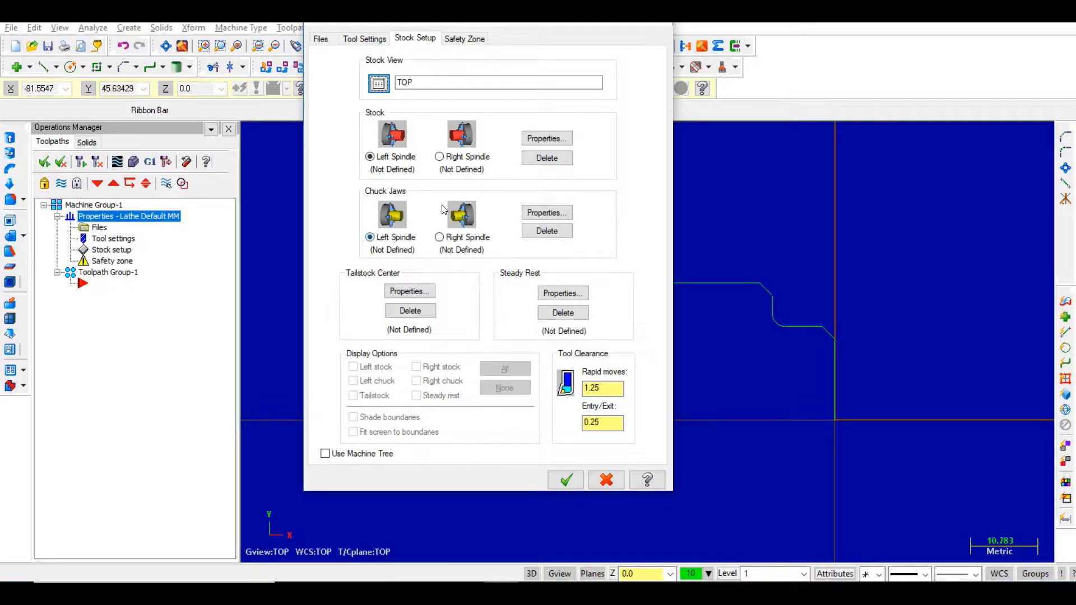
{"action": "left_click", "coordinate": [541, 139]}
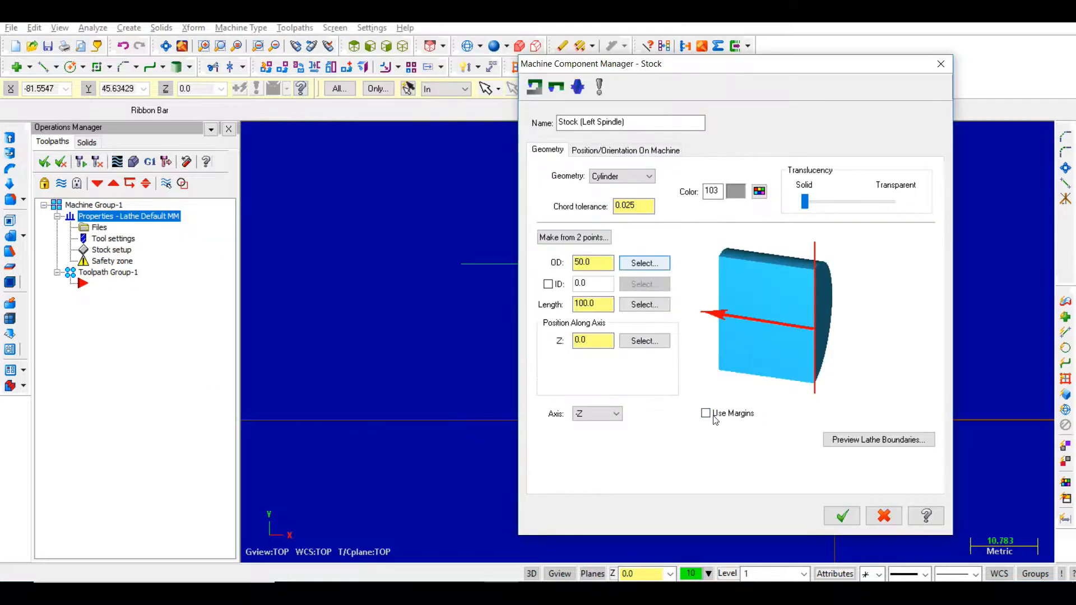
{"action": "left_click", "coordinate": [713, 416]}
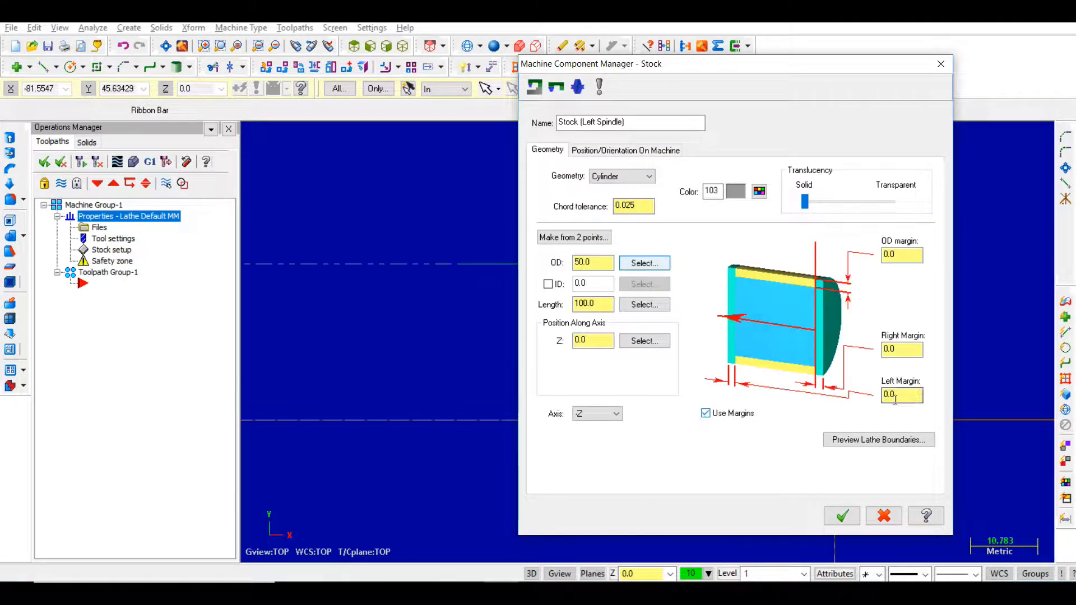
{"action": "left_click", "coordinate": [706, 414]}
{"action": "left_click", "coordinate": [564, 240]}
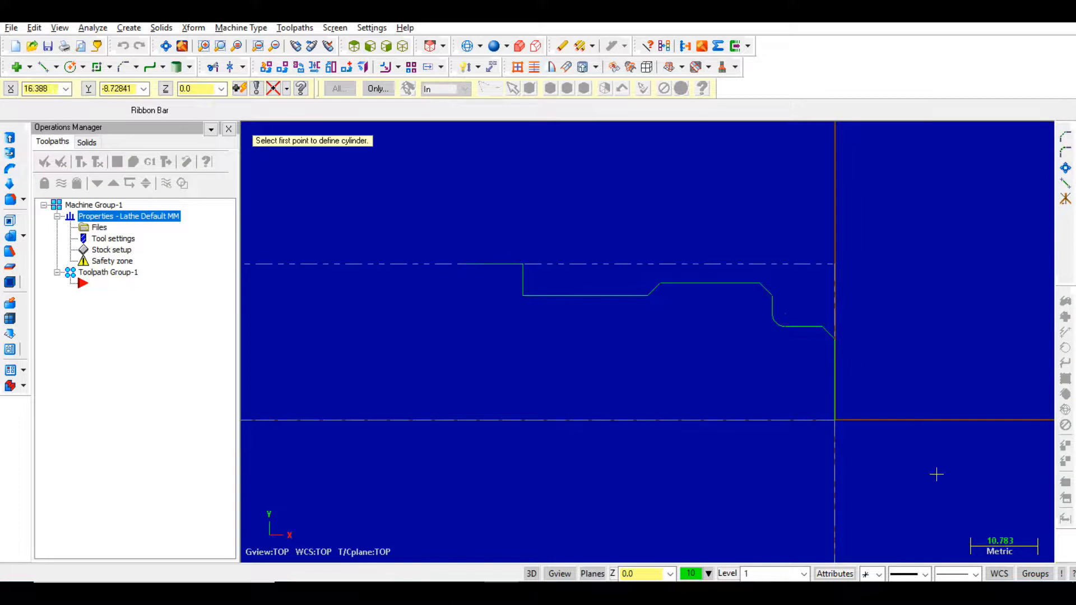
{"action": "left_click", "coordinate": [847, 419]}
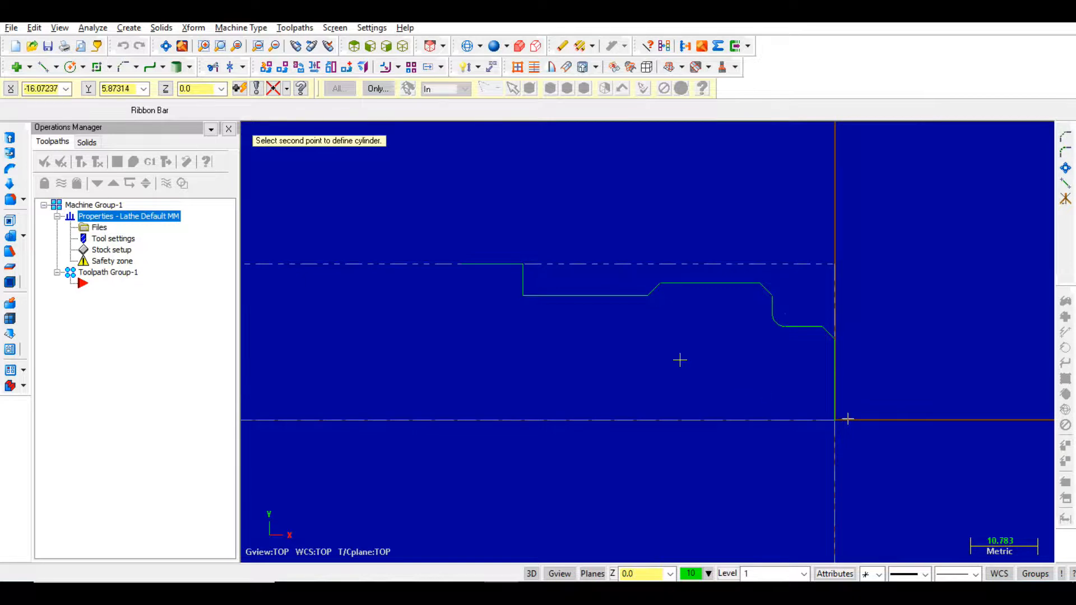
{"action": "left_click", "coordinate": [401, 248]}
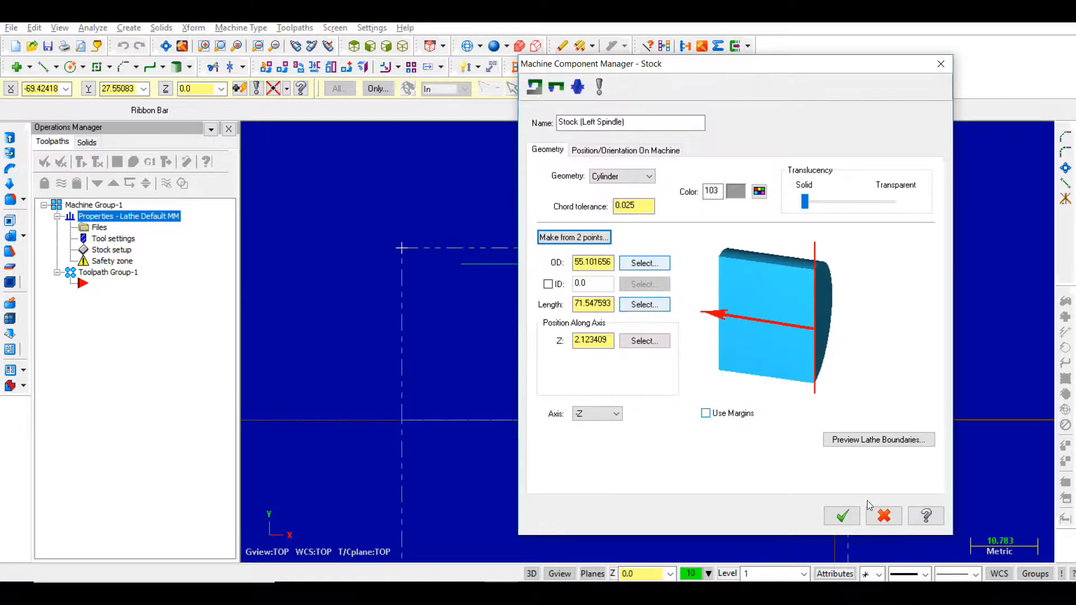
{"action": "left_click", "coordinate": [855, 439]}
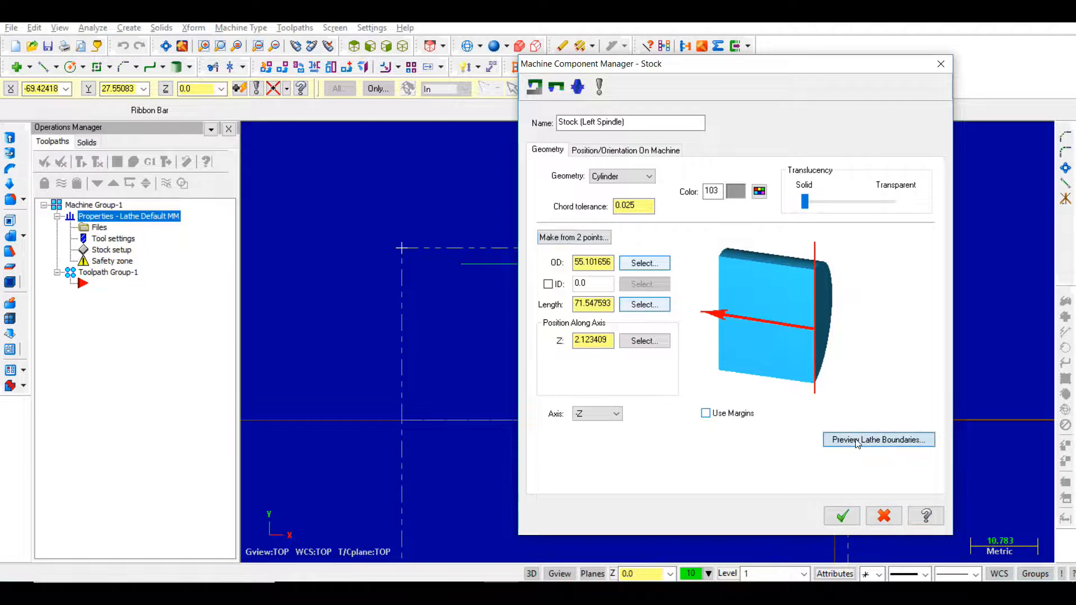
{"action": "key", "text": "Return"}
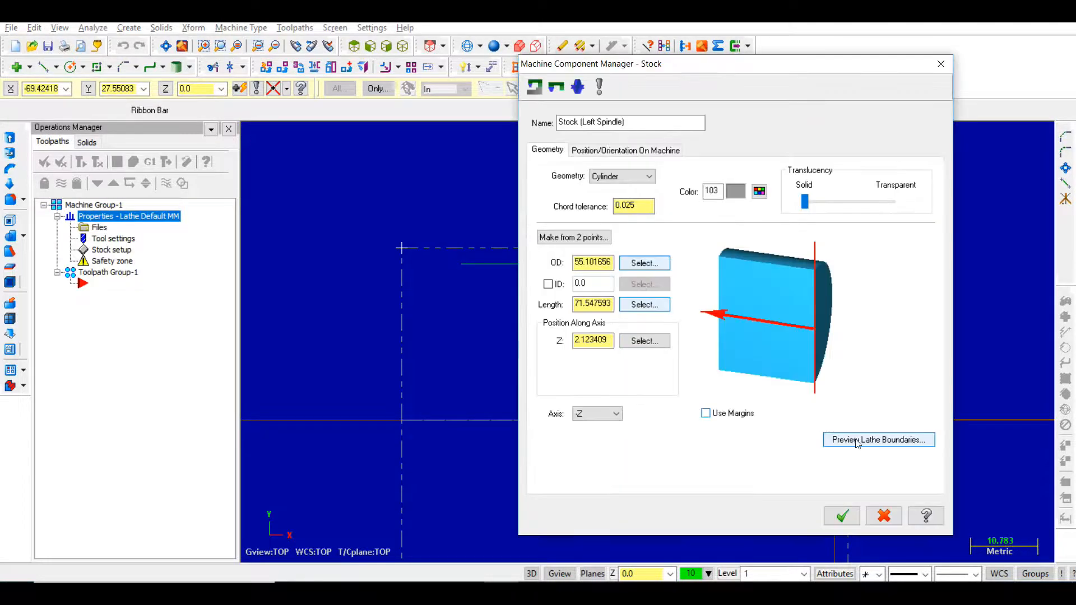
{"action": "left_click", "coordinate": [839, 509]}
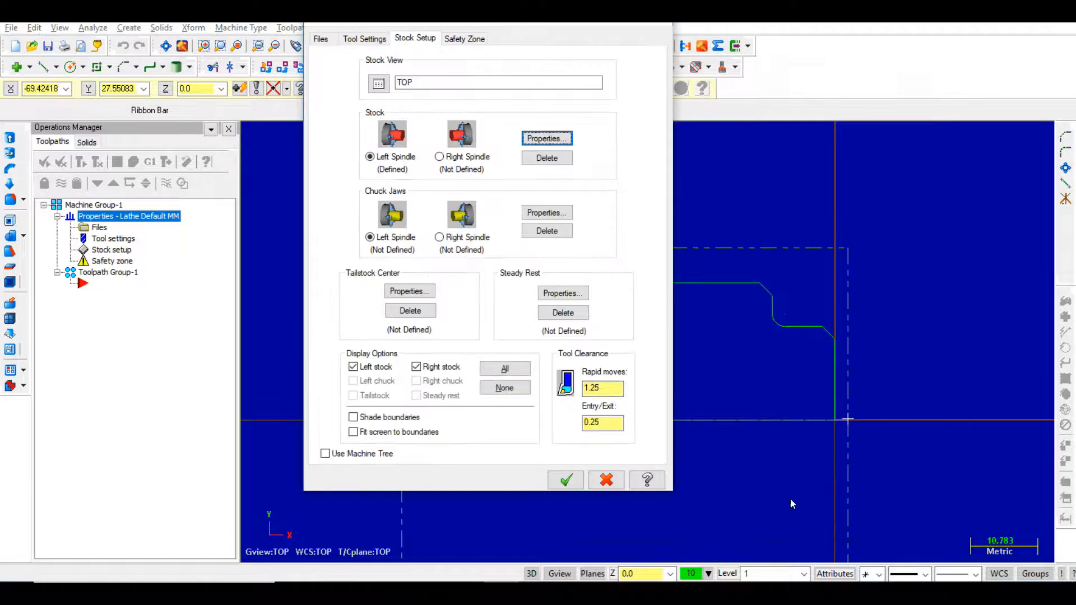
- Define the left-spindle chuck jaws from two points, about 48.2 mm wide and 29.9 mm high, gripping the stock's outside at about Z -64.8
{"action": "left_click", "coordinate": [541, 214]}
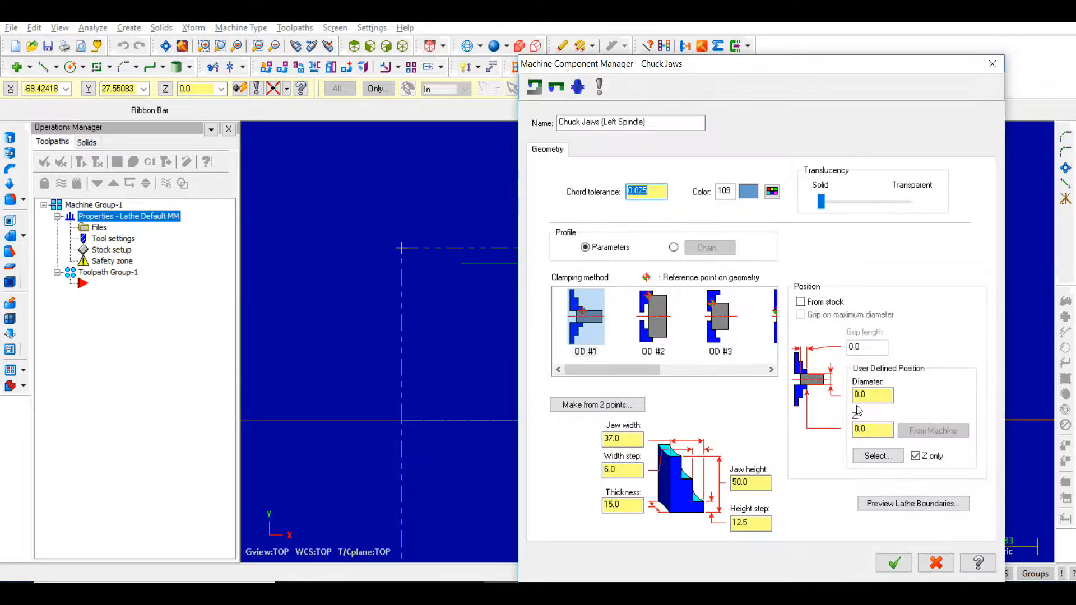
{"action": "left_click", "coordinate": [800, 302]}
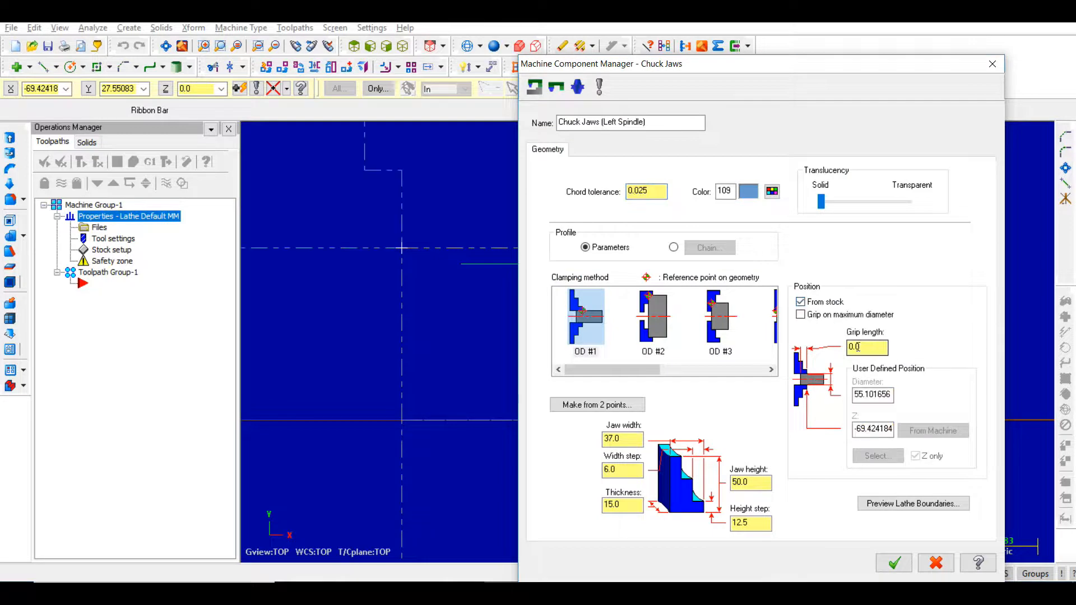
{"action": "left_click", "coordinate": [800, 302]}
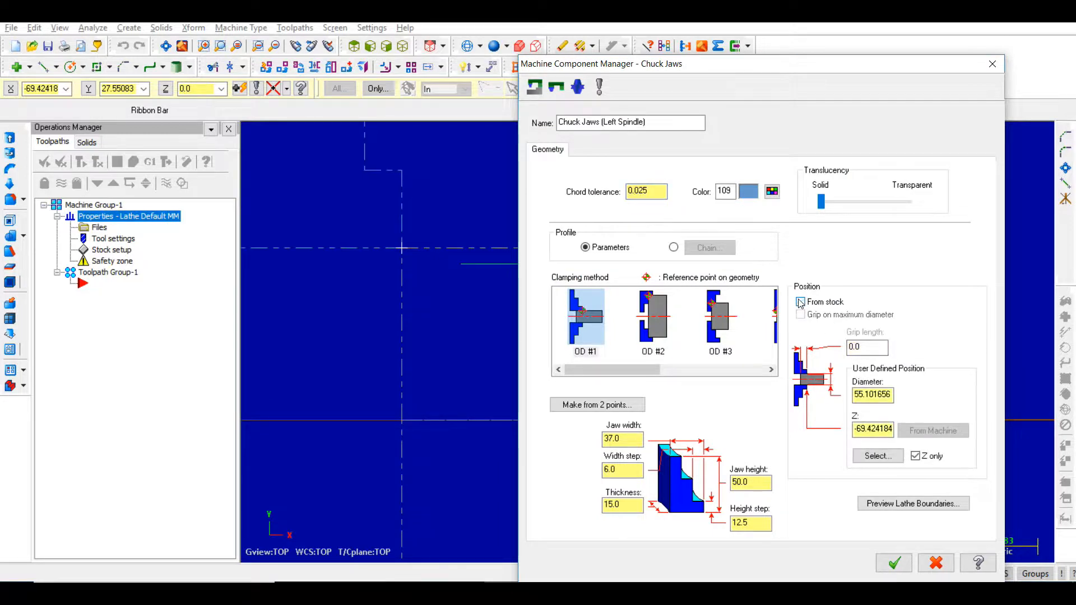
{"action": "left_click", "coordinate": [597, 404]}
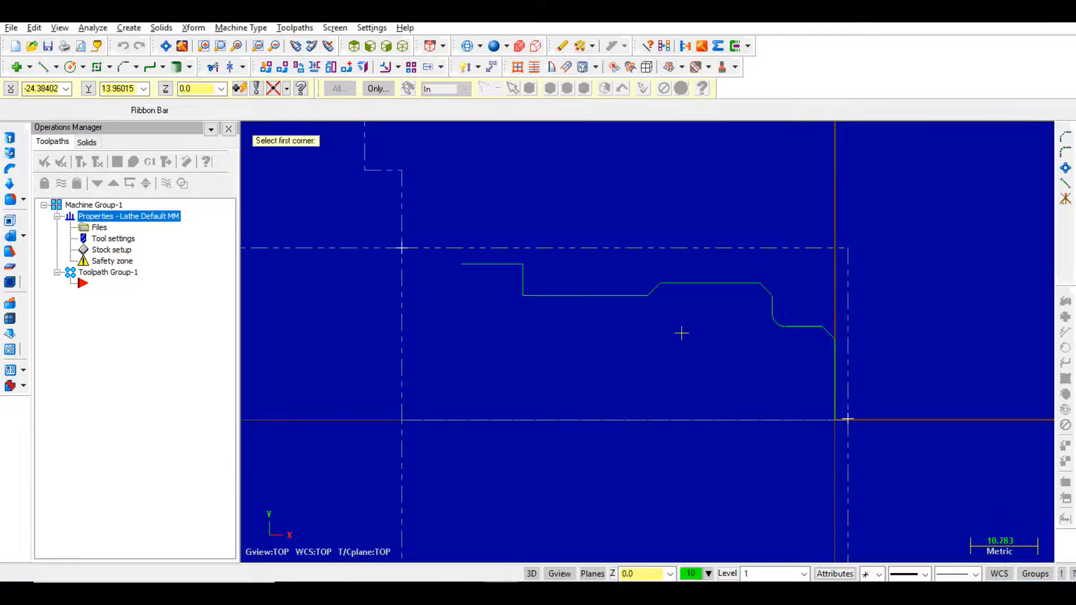
{"action": "scroll", "coordinate": [653, 332], "scroll_direction": "down", "scroll_amount": 2}
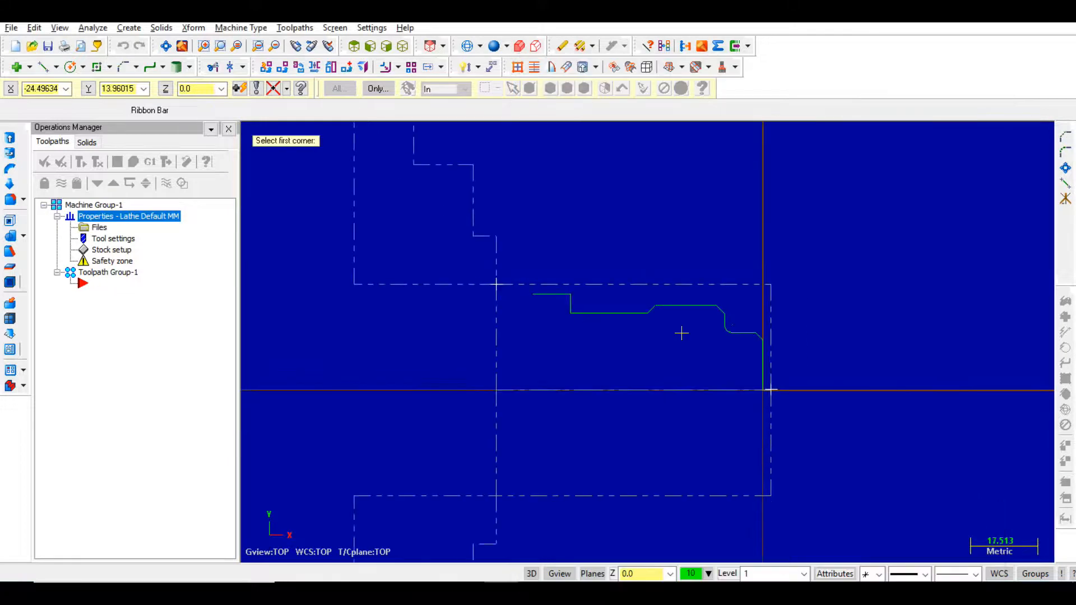
{"action": "left_click", "coordinate": [514, 284]}
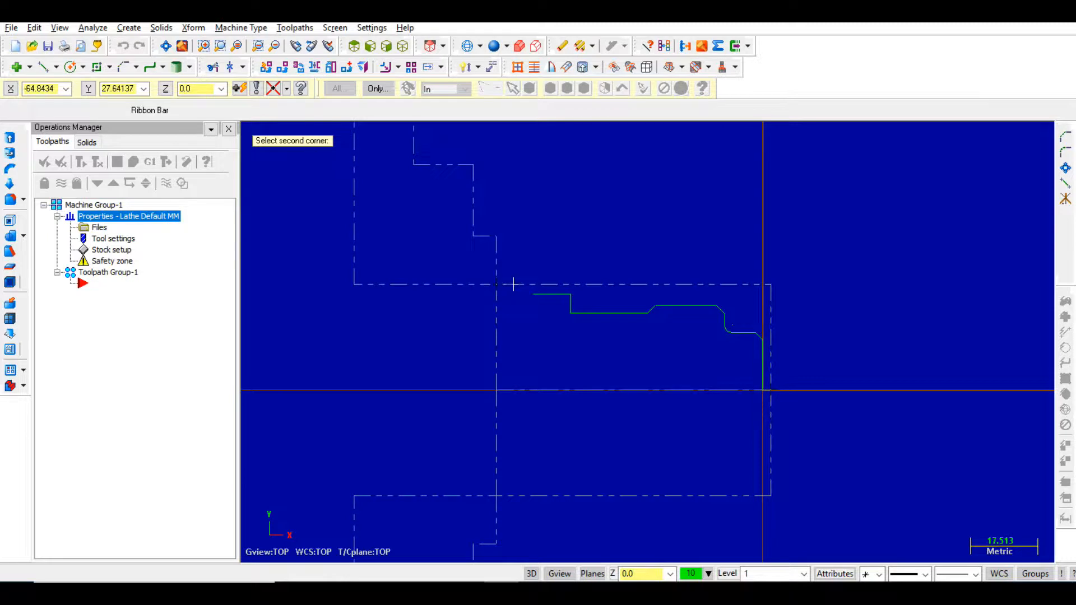
{"action": "left_click", "coordinate": [328, 169]}
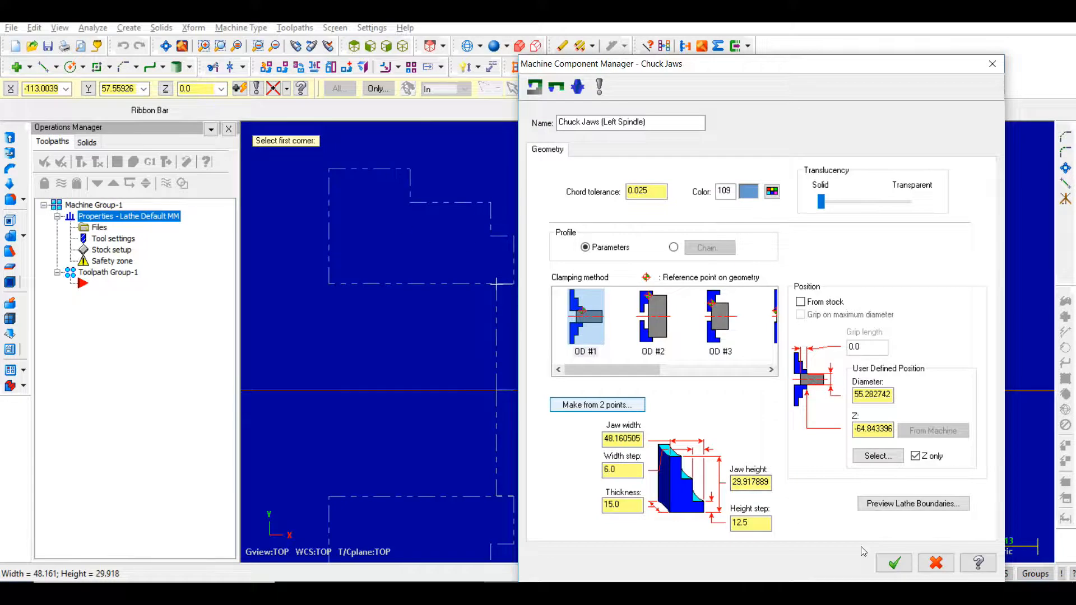
{"action": "left_click", "coordinate": [894, 563]}
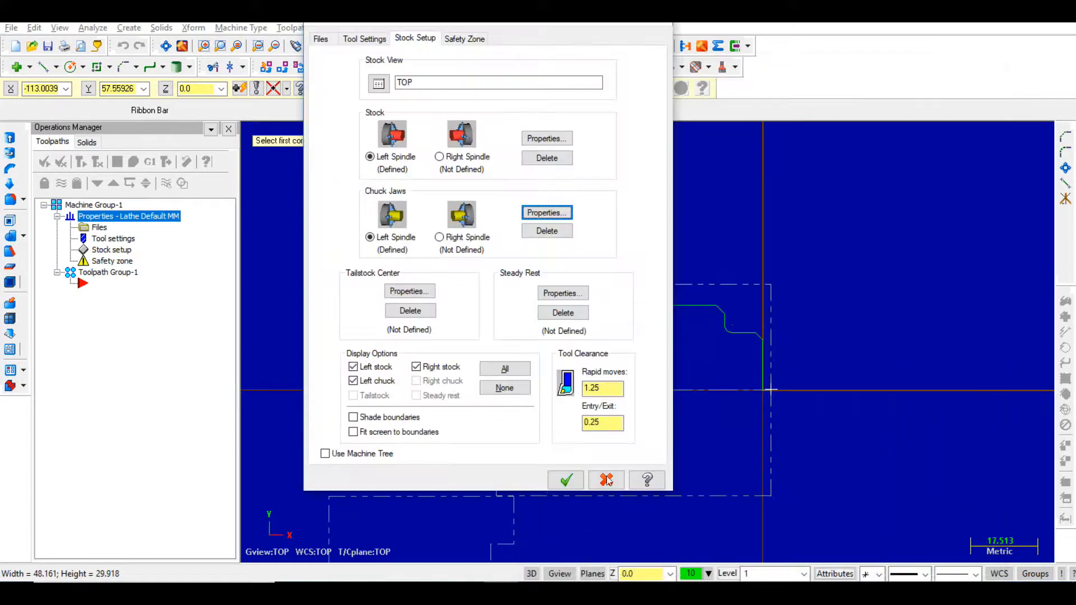
{"action": "left_click", "coordinate": [566, 481]}
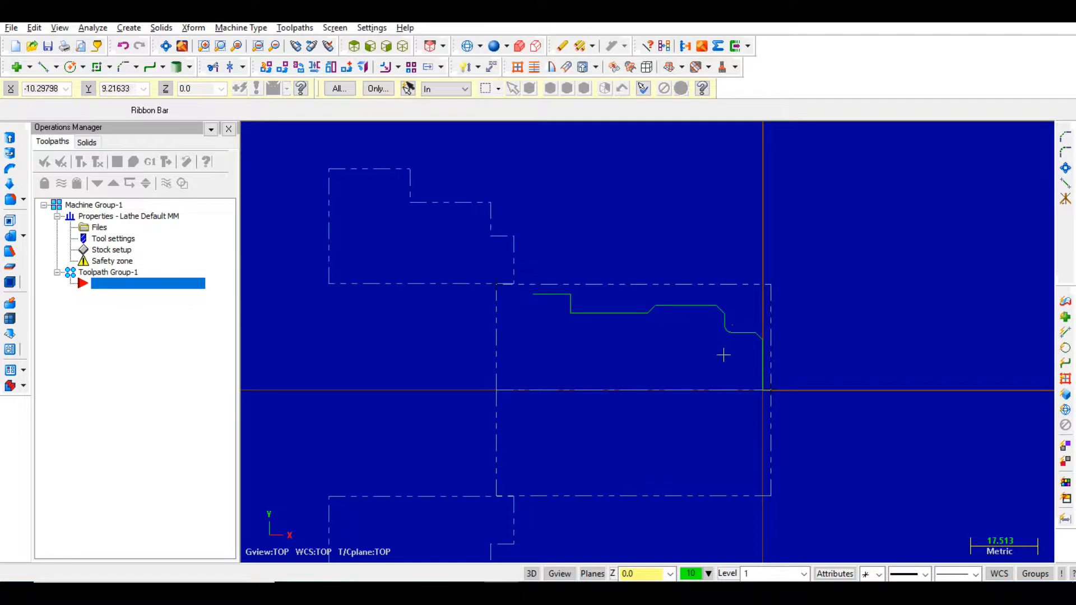
- Create a Face toolpath under the NC name T using the T3131 R0.8 rough face right 80-degree tool
{"action": "left_click", "coordinate": [294, 27]}
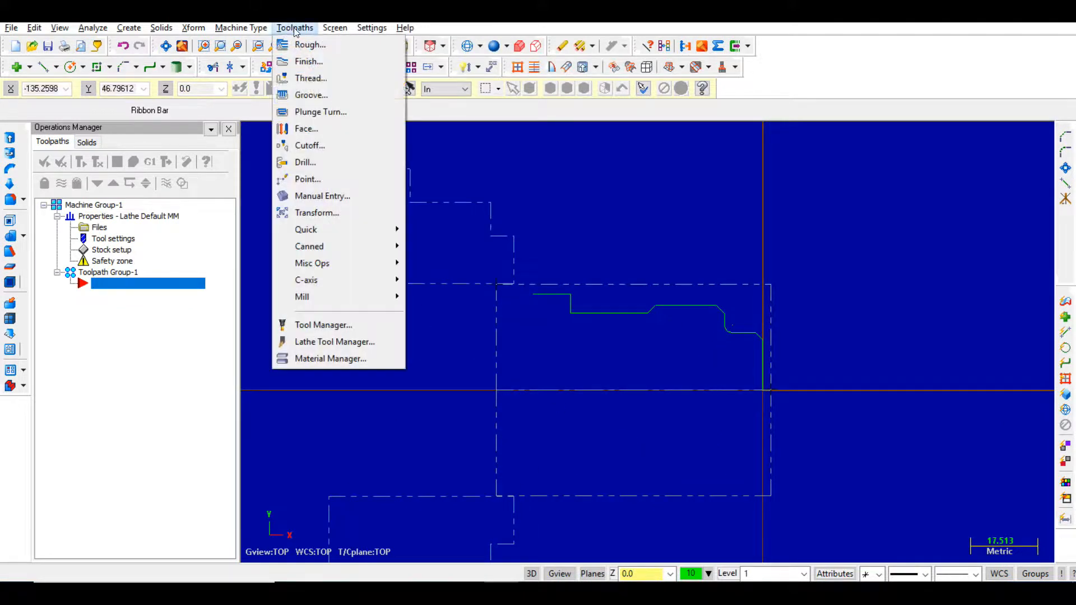
{"action": "left_click", "coordinate": [311, 127]}
{"action": "type", "text": "T"}
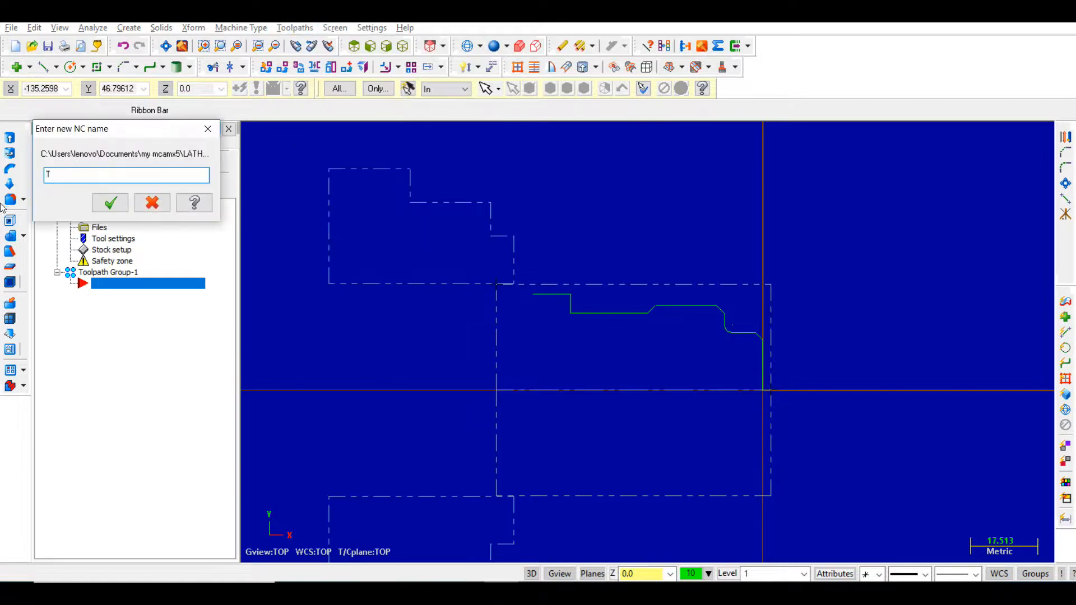
{"action": "left_click", "coordinate": [103, 202]}
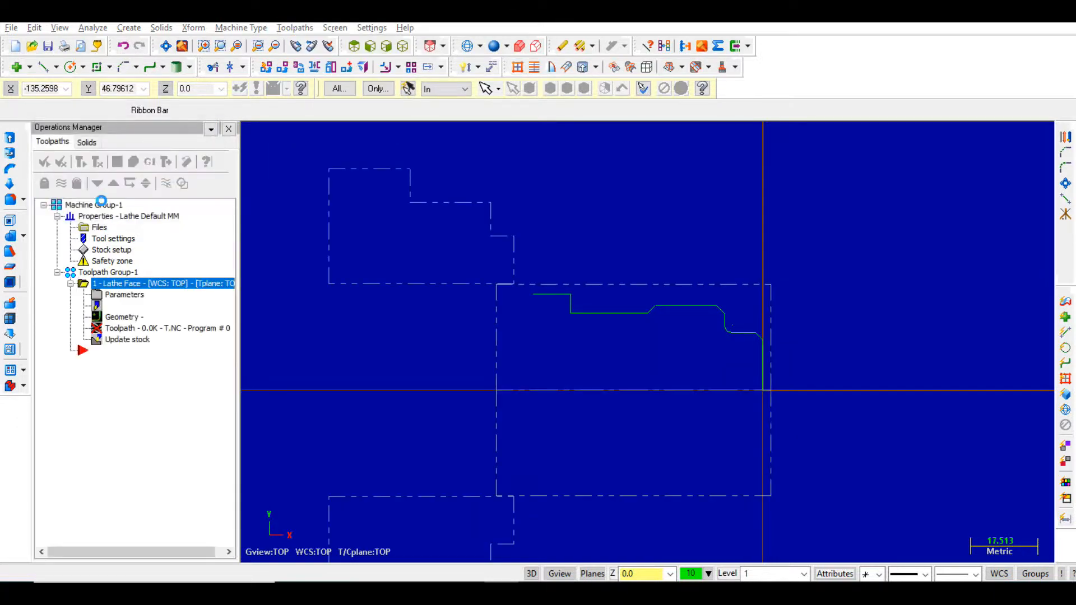
{"action": "left_click_drag", "start_coordinate": [250, 226], "coordinate": [251, 301]}
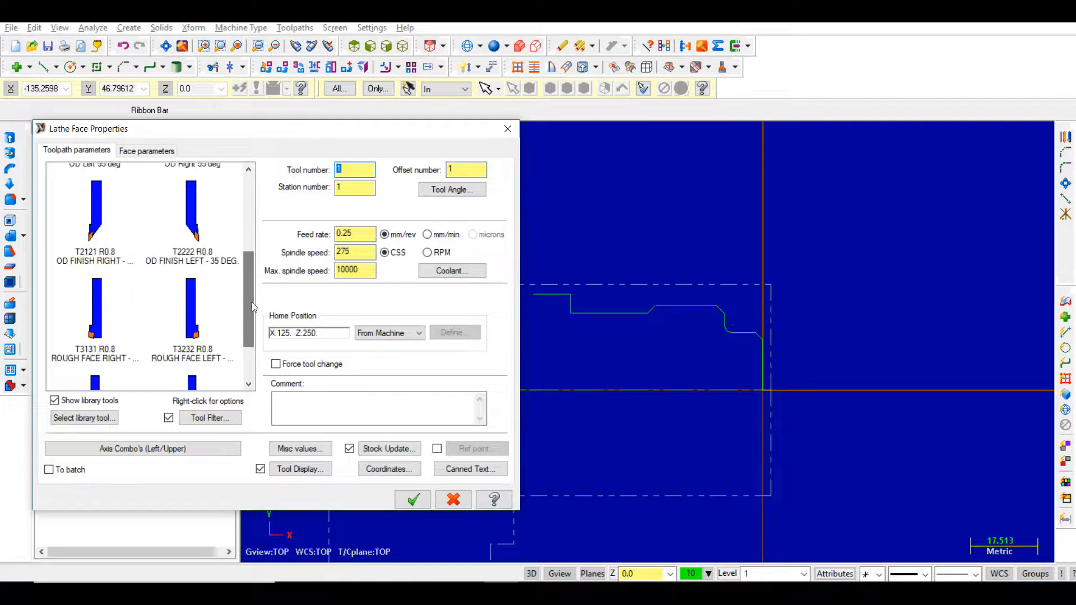
{"action": "left_click", "coordinate": [96, 335]}
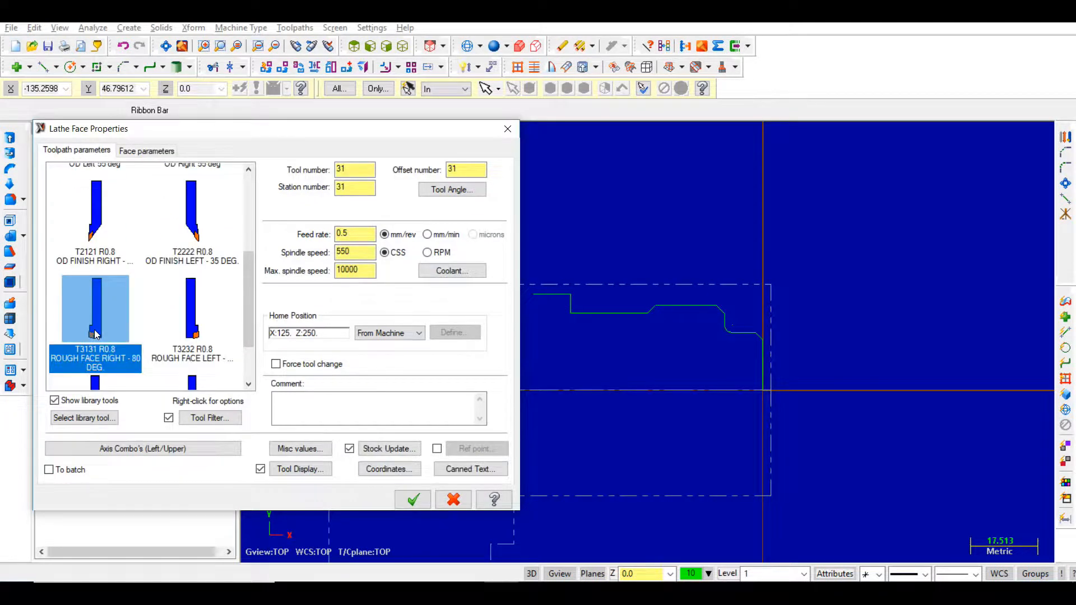
{"action": "left_click", "coordinate": [421, 501]}
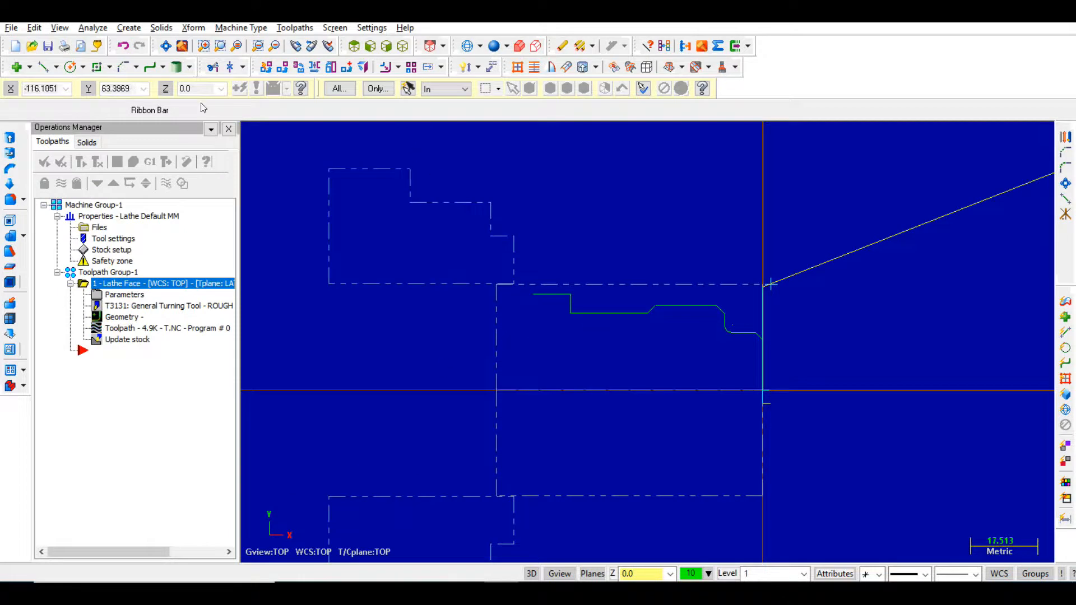
- Create a Rough toolpath along the whole part profile, chained from the front face, with the T0101 R0.8 OD rough right tool
{"action": "left_click", "coordinate": [295, 28]}
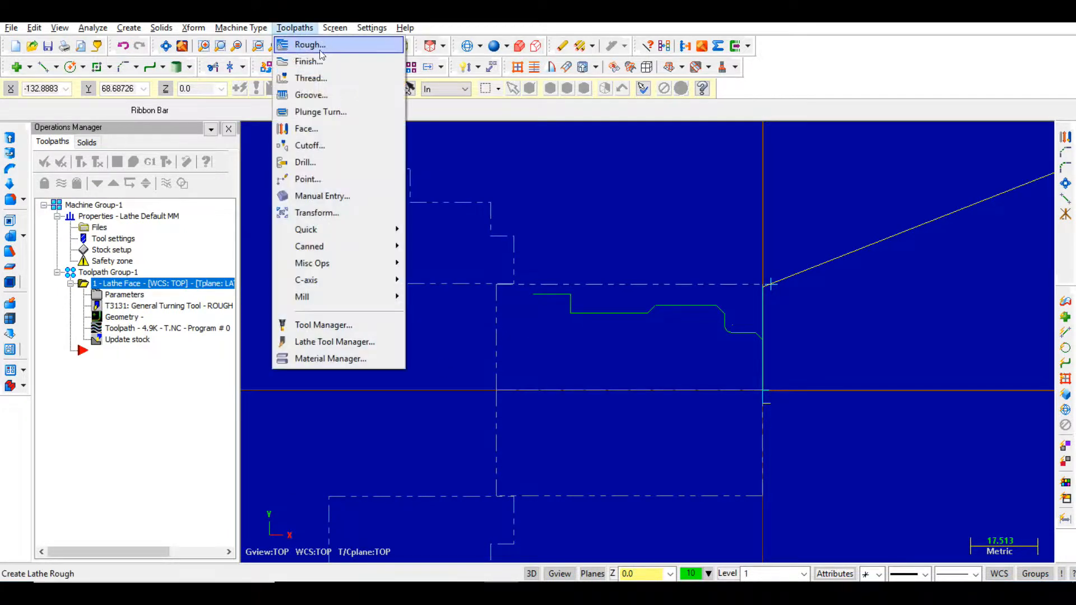
{"action": "left_click", "coordinate": [317, 46]}
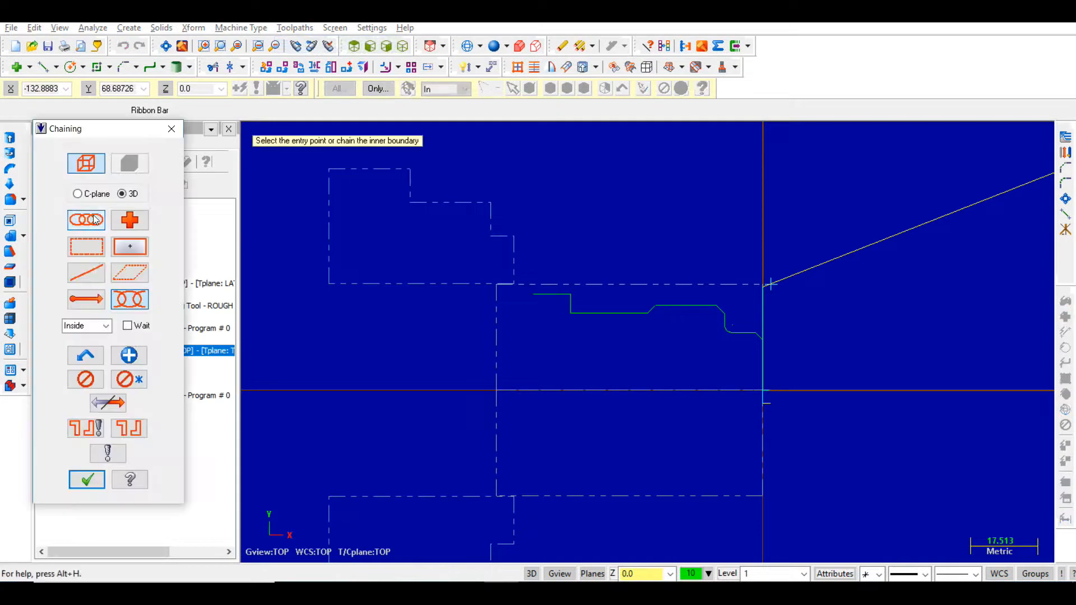
{"action": "left_click", "coordinate": [760, 344]}
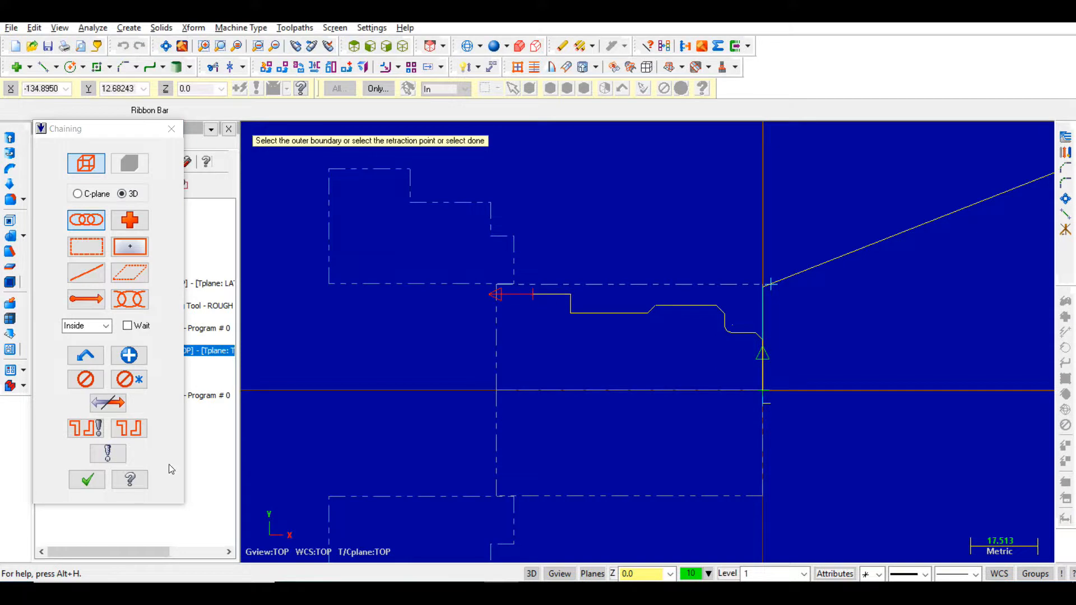
{"action": "left_click", "coordinate": [87, 480]}
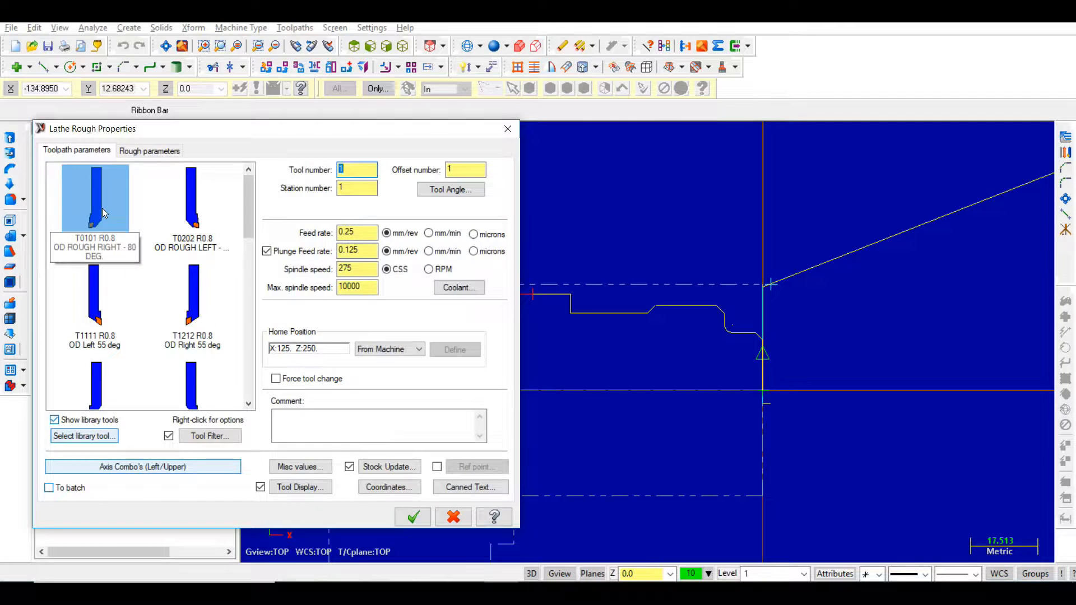
{"action": "left_click", "coordinate": [413, 517]}
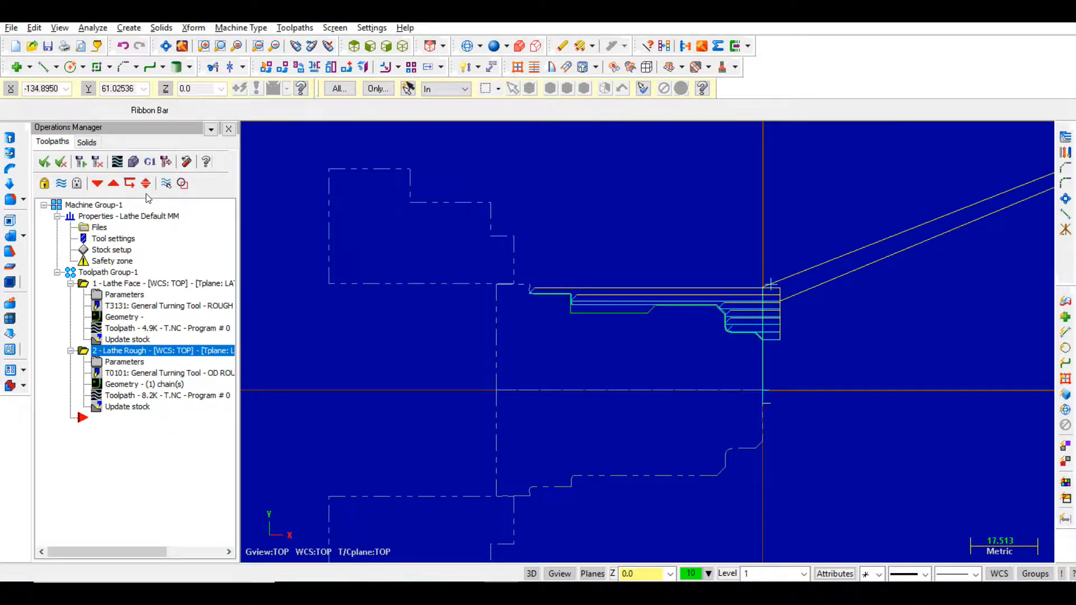
- Run the solid verification of the facing and roughing operations and close it
{"action": "left_click", "coordinate": [135, 161]}
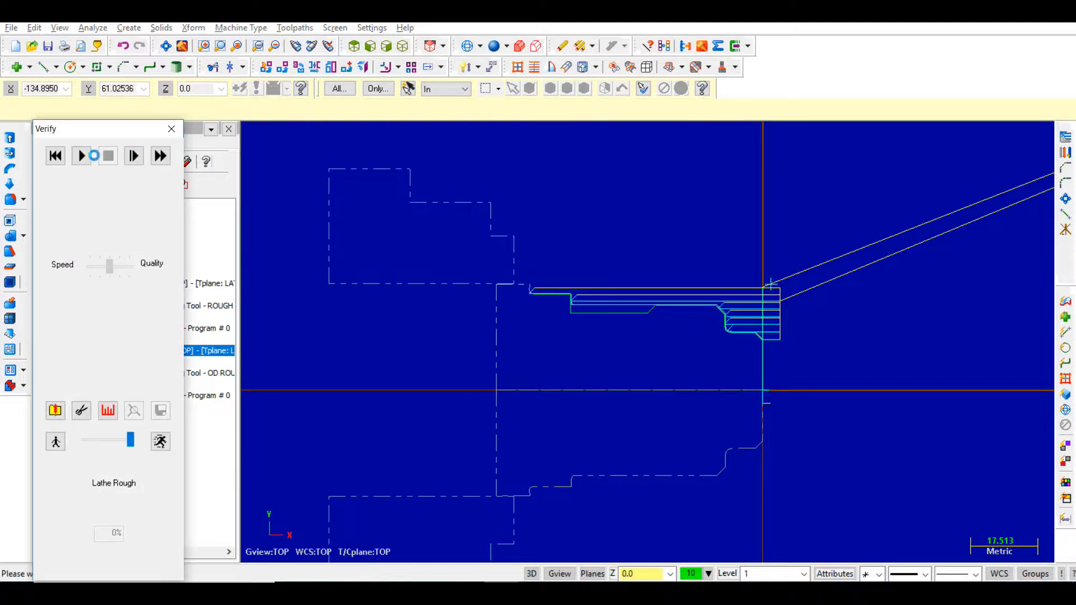
{"action": "left_click", "coordinate": [82, 155]}
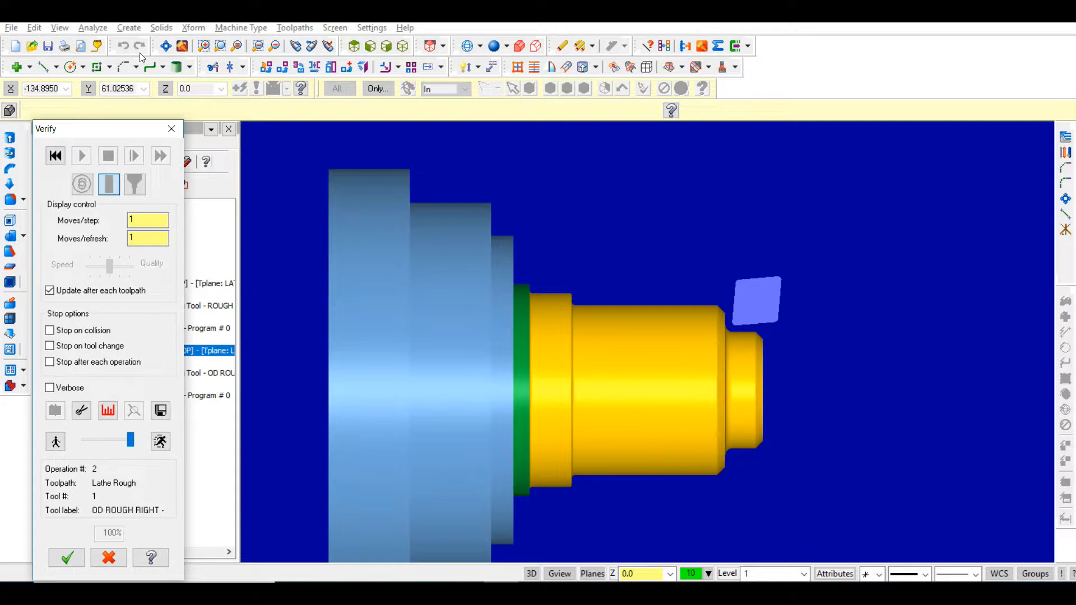
{"action": "left_click", "coordinate": [172, 129]}
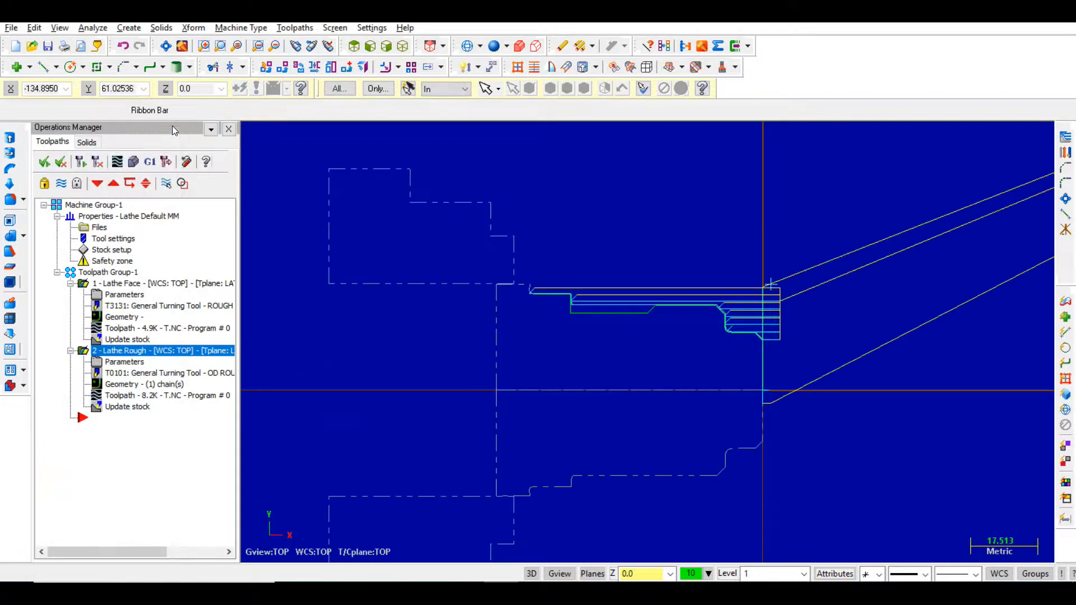
- Hide the displayed toolpaths and create a chain Groove toolpath from the recess's sloped edge to its far inner corner with tool T4141 R0.1 W1.85
{"action": "left_click", "coordinate": [61, 183]}
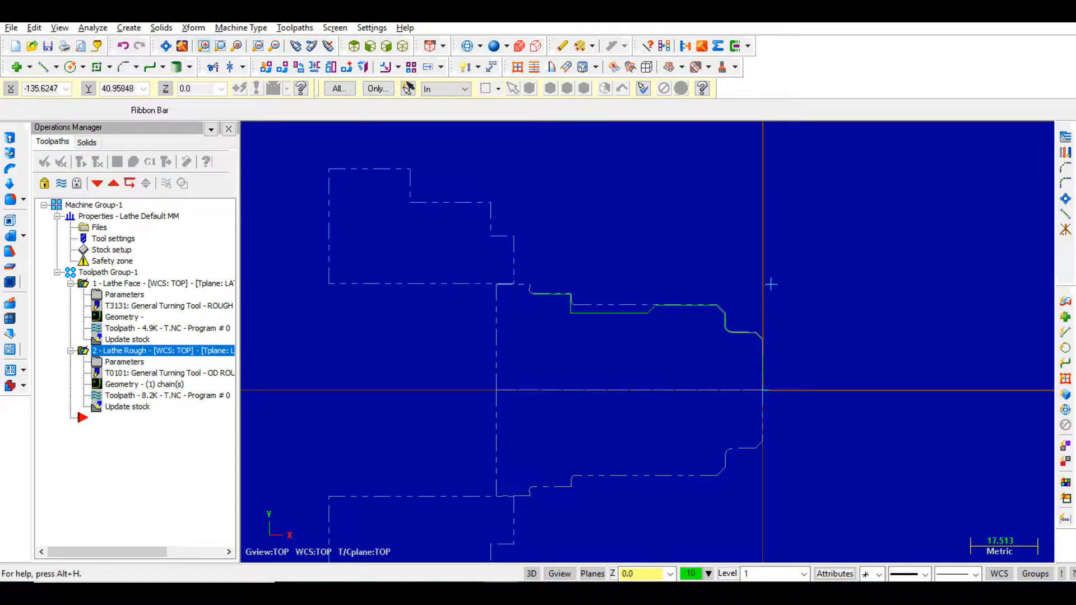
{"action": "left_click", "coordinate": [295, 27]}
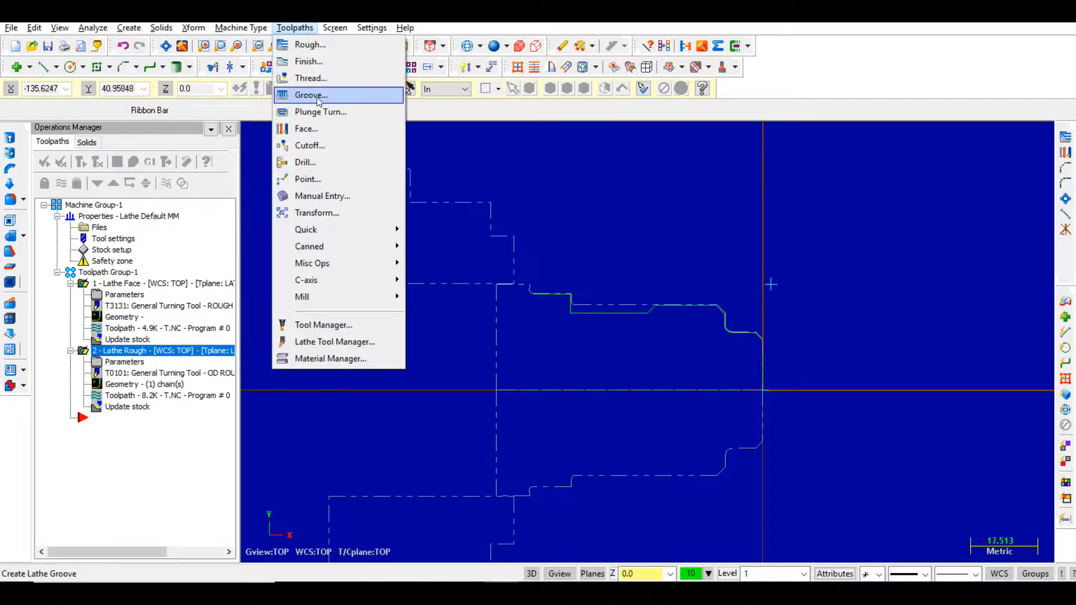
{"action": "left_click", "coordinate": [317, 97]}
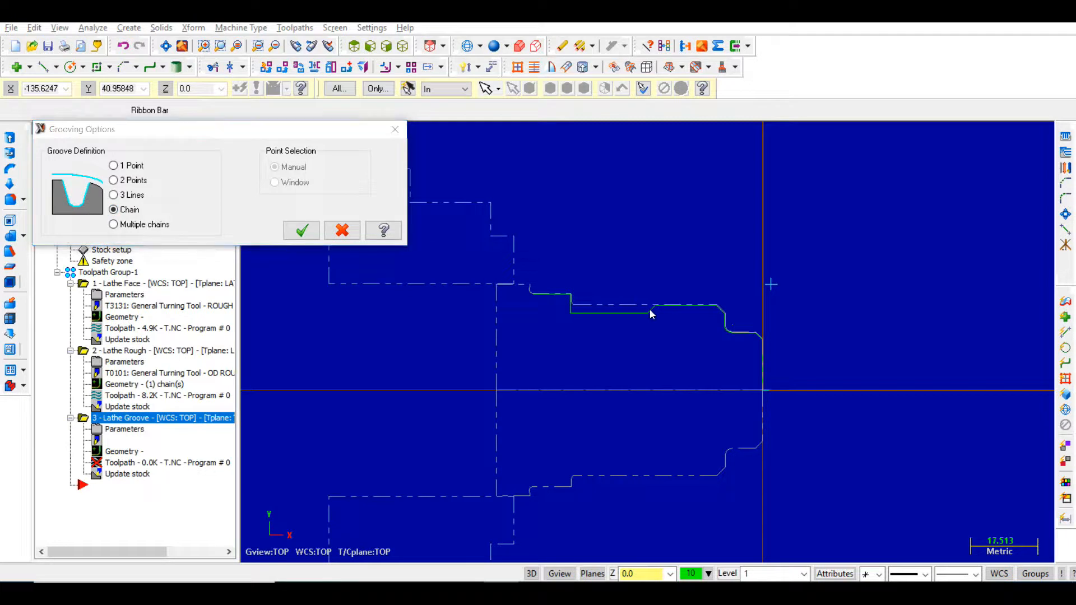
{"action": "left_click", "coordinate": [299, 230]}
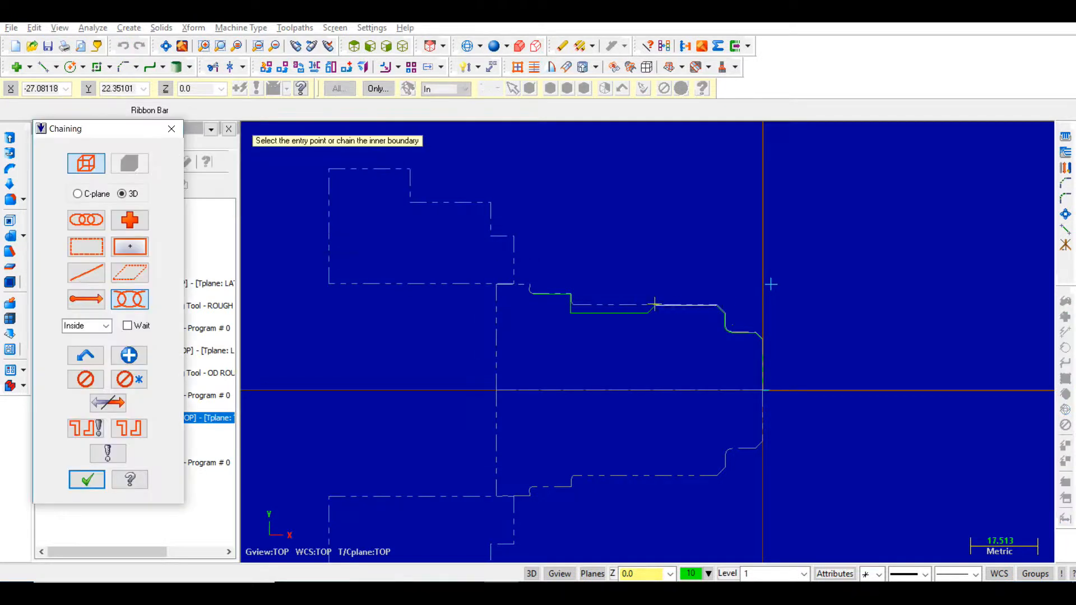
{"action": "left_click", "coordinate": [653, 307]}
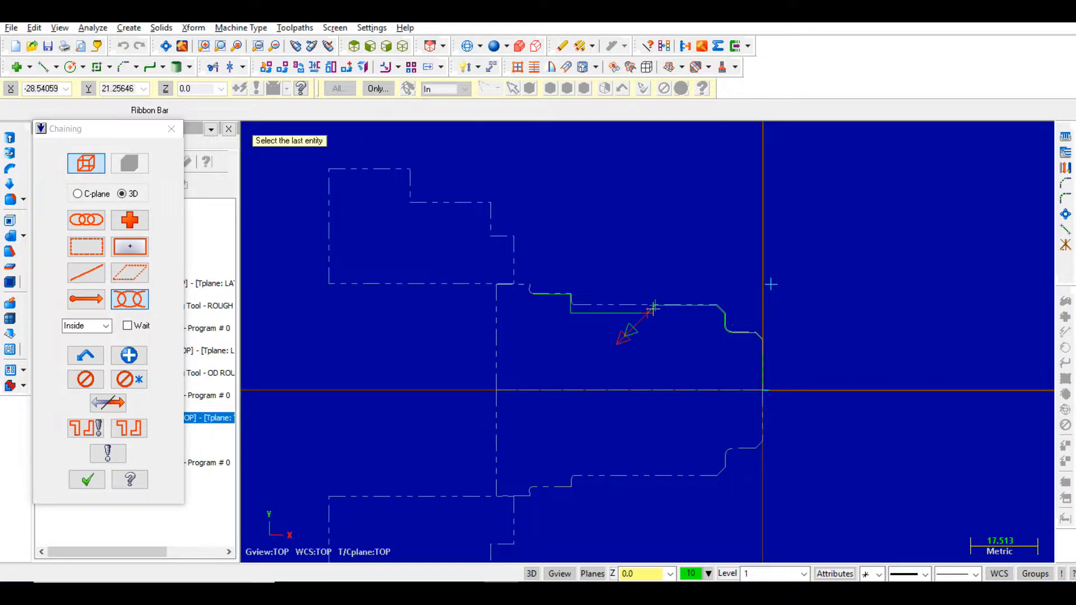
{"action": "left_click", "coordinate": [572, 313]}
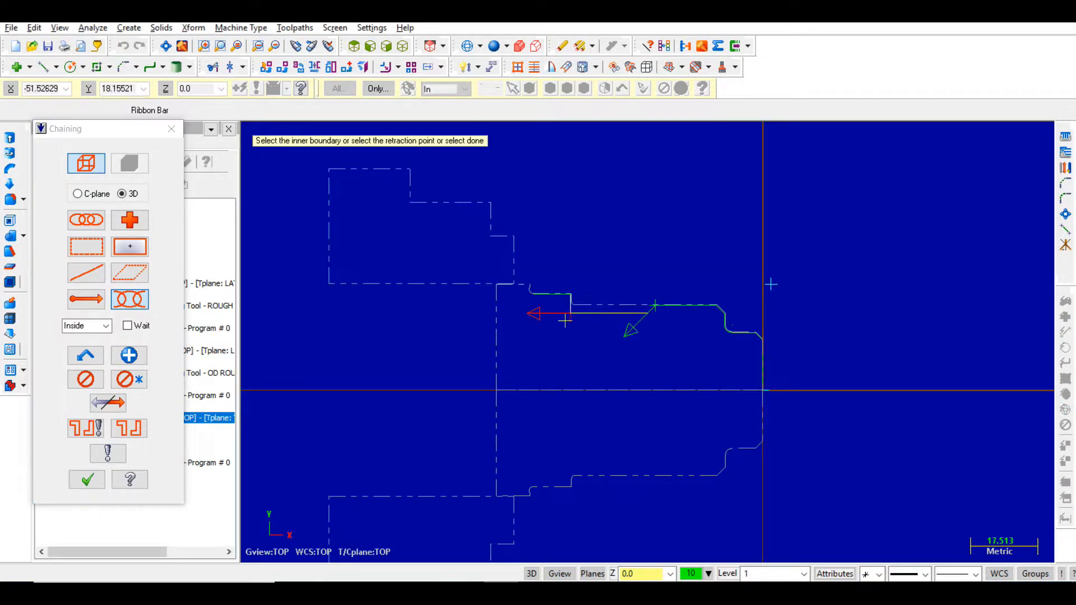
{"action": "left_click", "coordinate": [88, 480]}
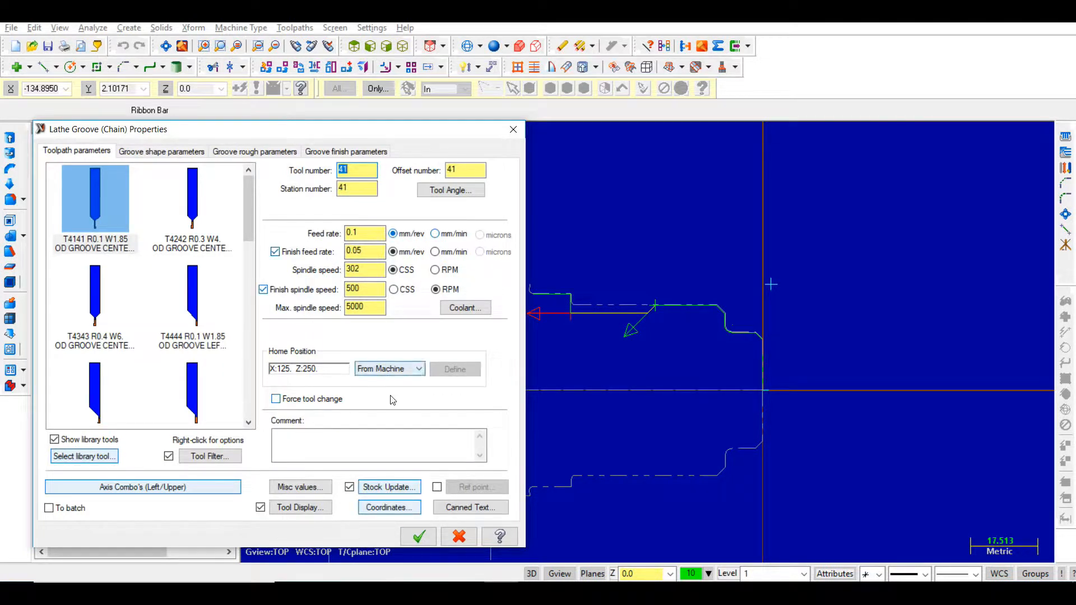
{"action": "left_click", "coordinate": [419, 537]}
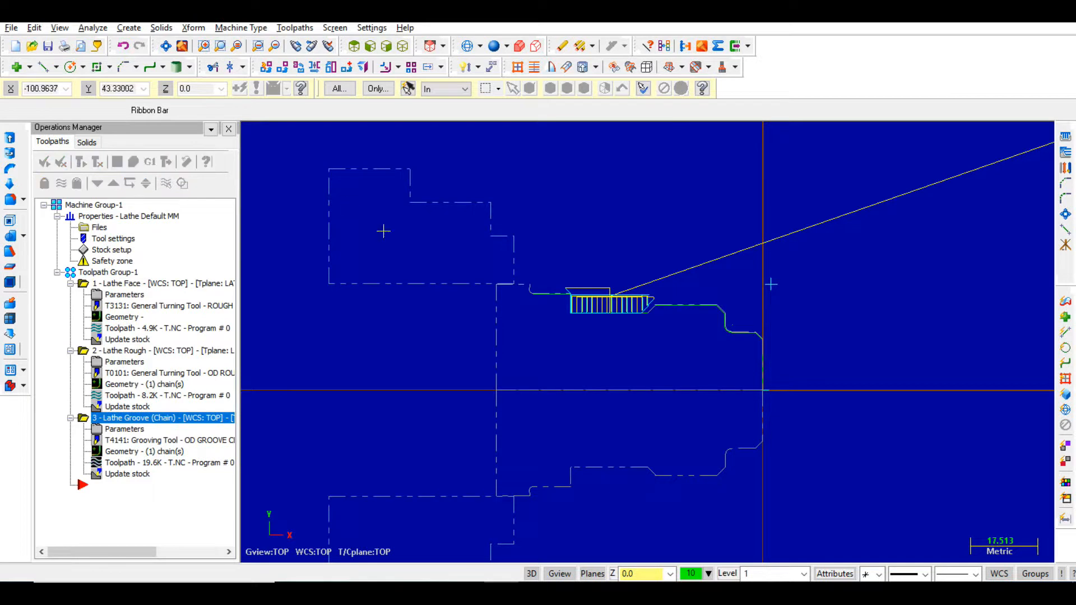
- Create a Finish toolpath along the whole part profile, chained from the front face, with the T2121 R0.8 OD finish right 35-degree tool
{"action": "left_click", "coordinate": [294, 28]}
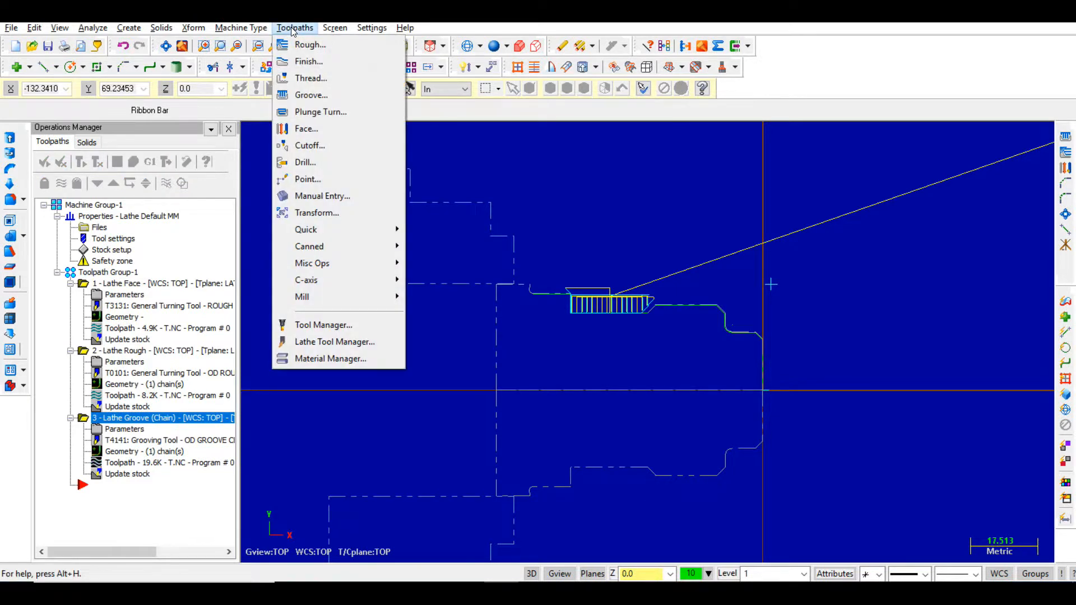
{"action": "left_click", "coordinate": [309, 62]}
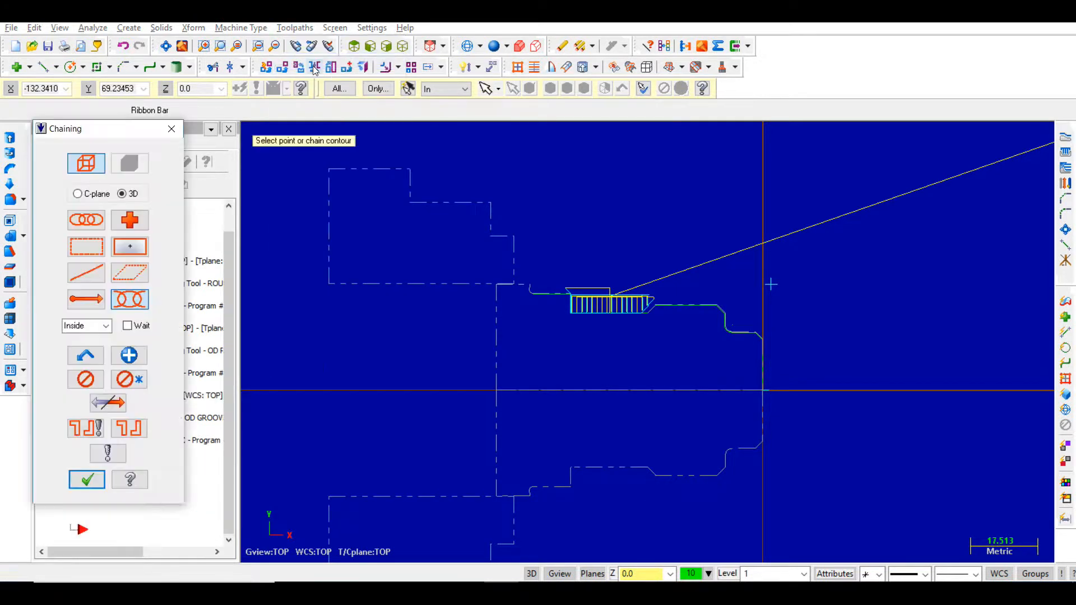
{"action": "left_click", "coordinate": [763, 368]}
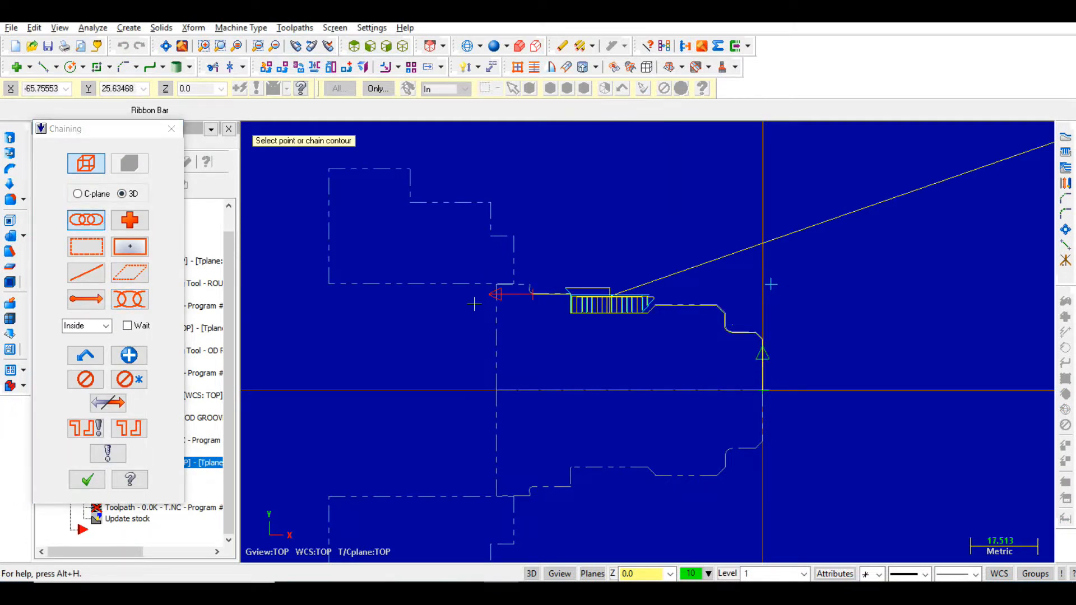
{"action": "left_click", "coordinate": [85, 480]}
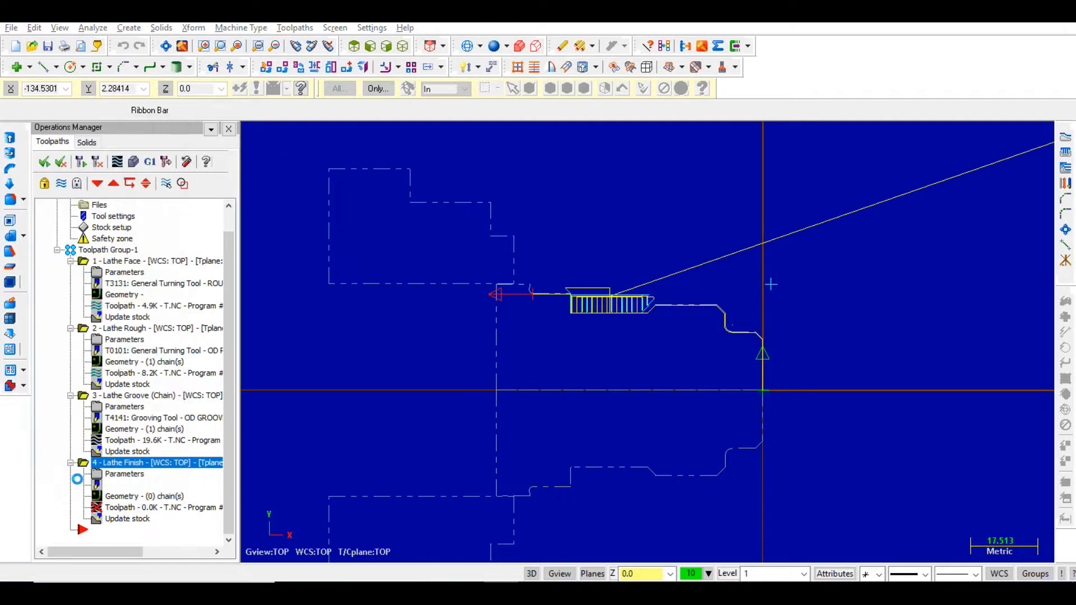
{"action": "scroll", "coordinate": [250, 241], "scroll_direction": "down", "scroll_amount": 3}
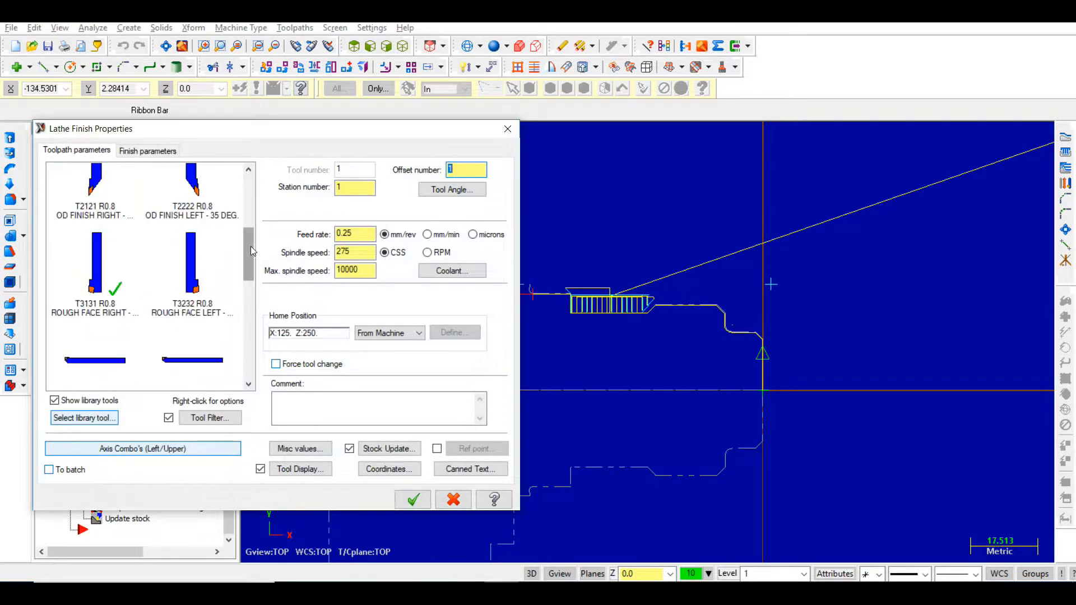
{"action": "mouse_move", "coordinate": [250, 250]}
{"action": "left_mouse_down"}
{"action": "mouse_move", "coordinate": [244, 220]}
{"action": "mouse_move", "coordinate": [244, 235]}
{"action": "left_mouse_up"}
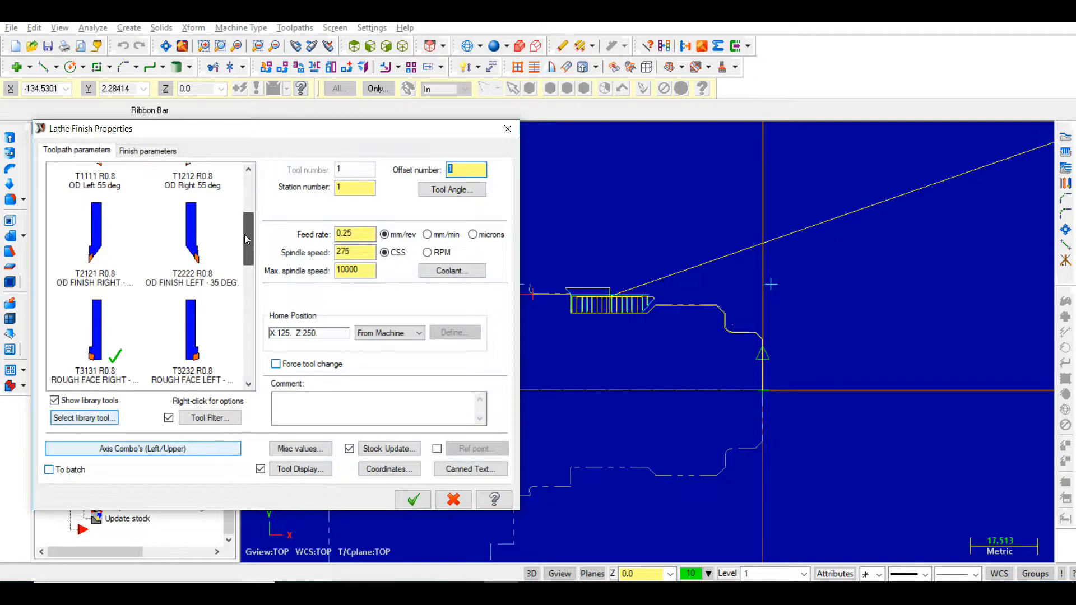
{"action": "left_click", "coordinate": [102, 252]}
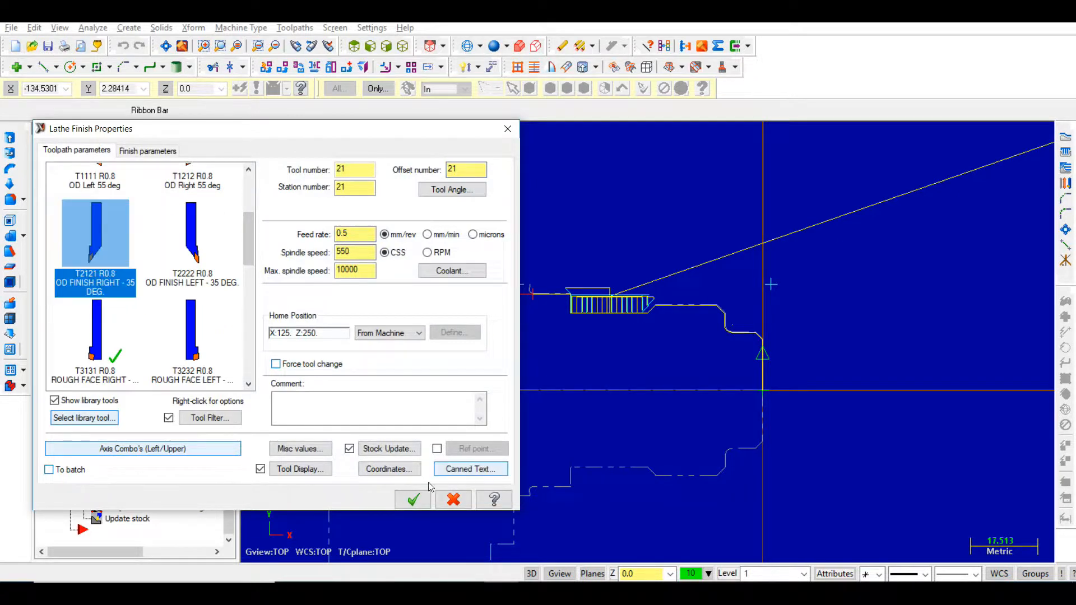
{"action": "left_click", "coordinate": [414, 503]}
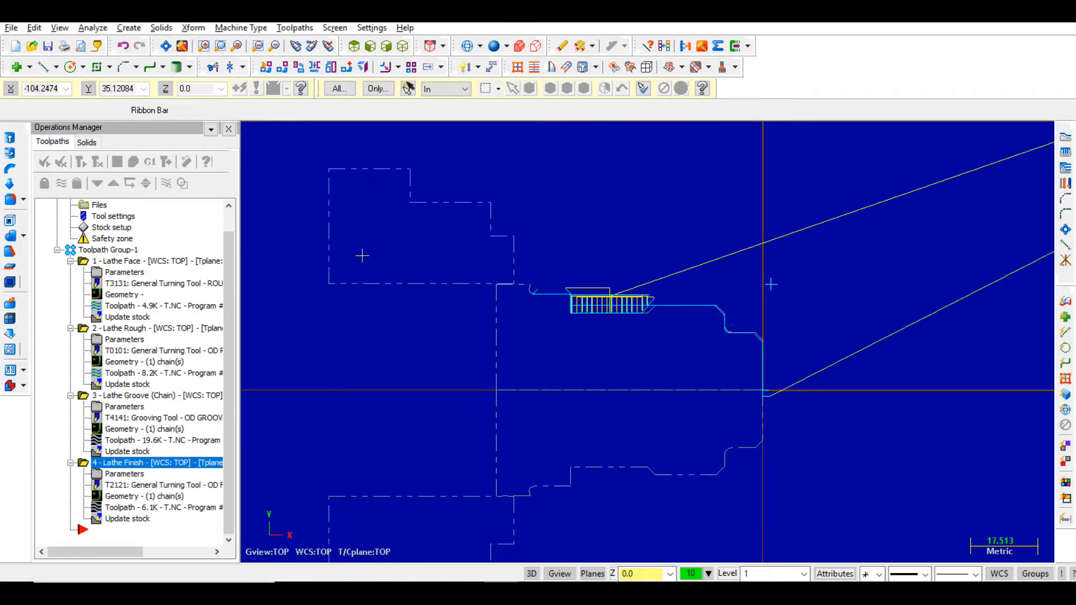
- Backplot all operations in Toolpath Group-1 at a faster playback speed and close the backplot
{"action": "left_click", "coordinate": [130, 250]}
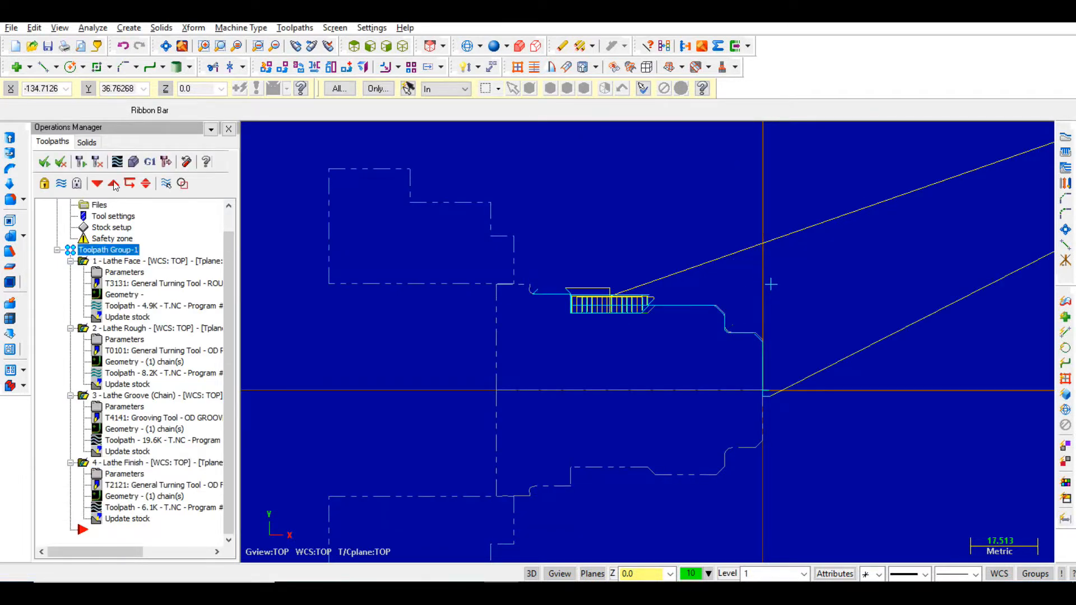
{"action": "left_click", "coordinate": [117, 163]}
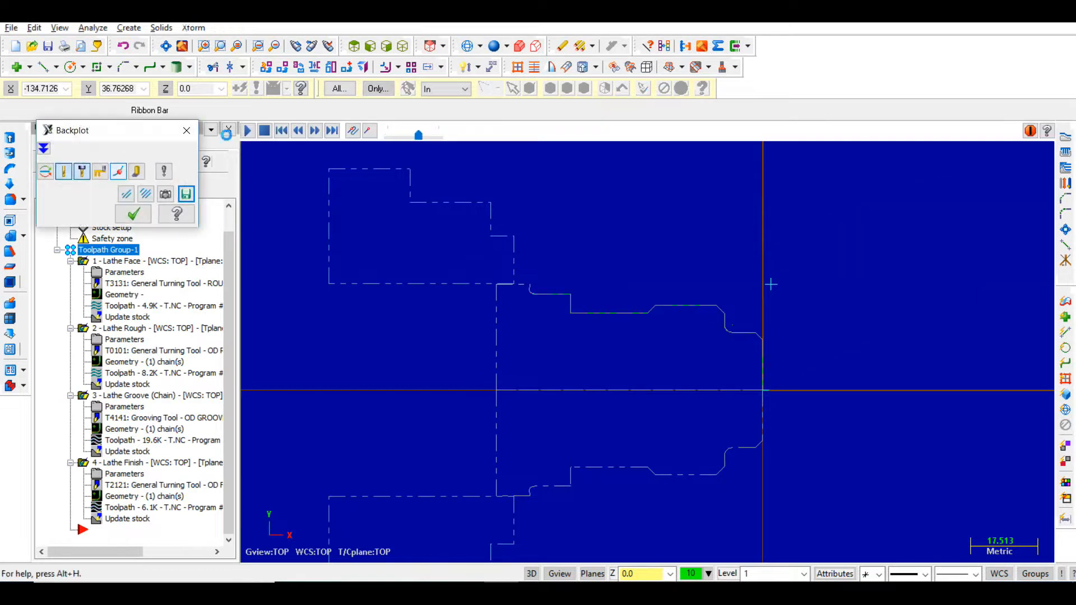
{"action": "left_click", "coordinate": [247, 132]}
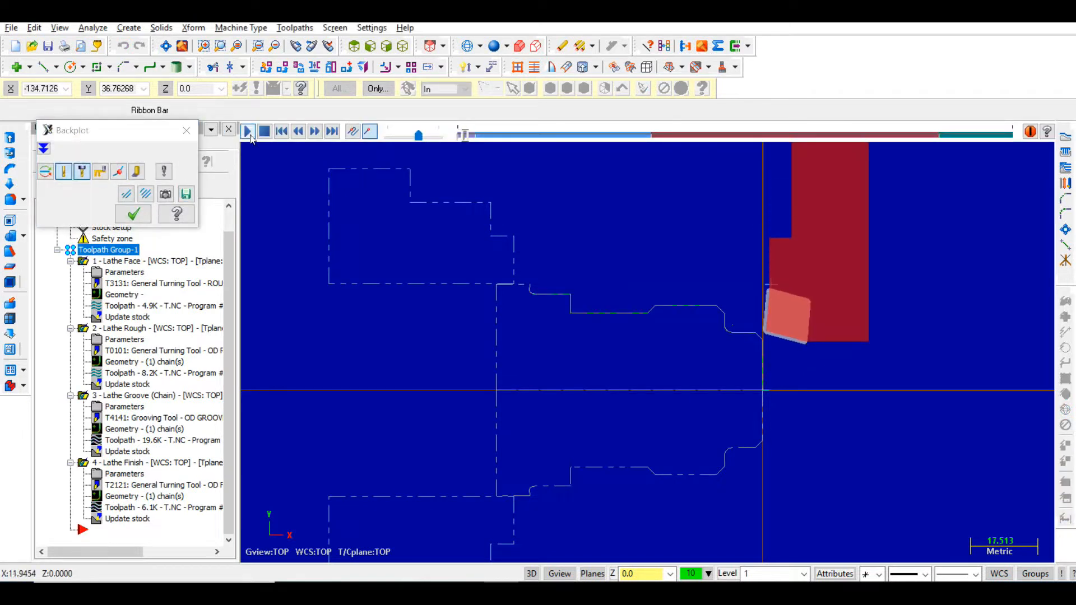
{"action": "left_click_drag", "start_coordinate": [418, 136], "coordinate": [439, 136]}
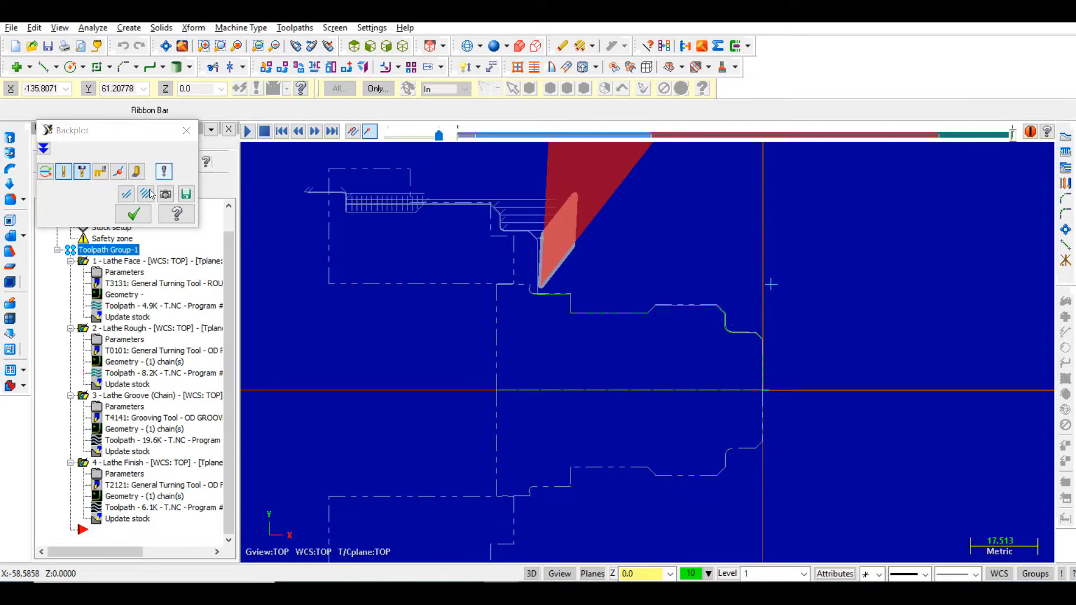
{"action": "left_click", "coordinate": [144, 214]}
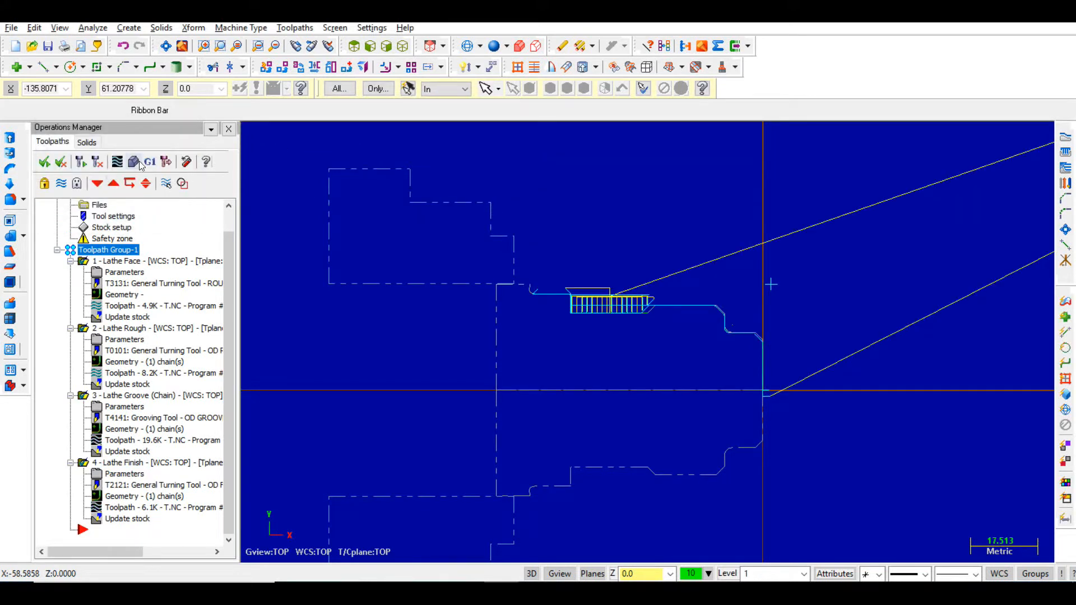
- Run the solid verification of all four operations in an isometric view and close it
{"action": "left_click", "coordinate": [133, 162]}
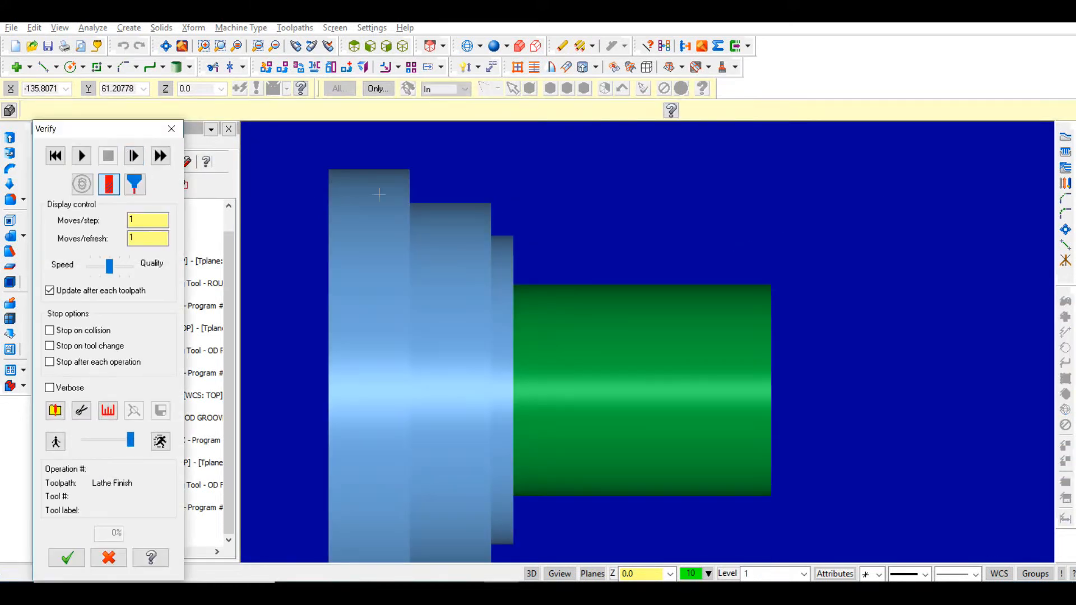
{"action": "right_click", "coordinate": [379, 194]}
{"action": "left_click", "coordinate": [427, 363]}
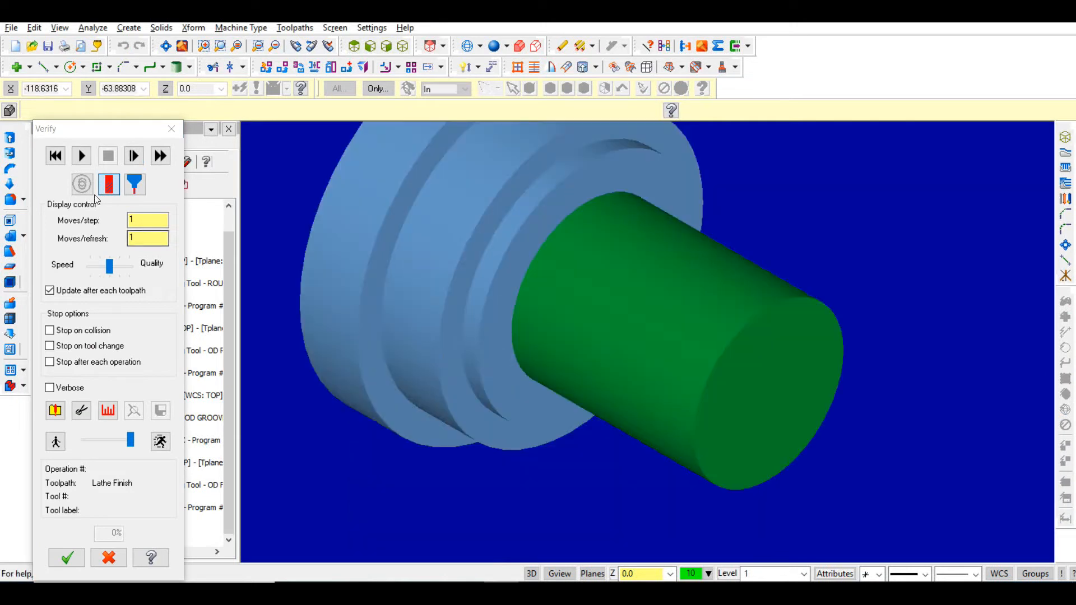
{"action": "left_click", "coordinate": [81, 156]}
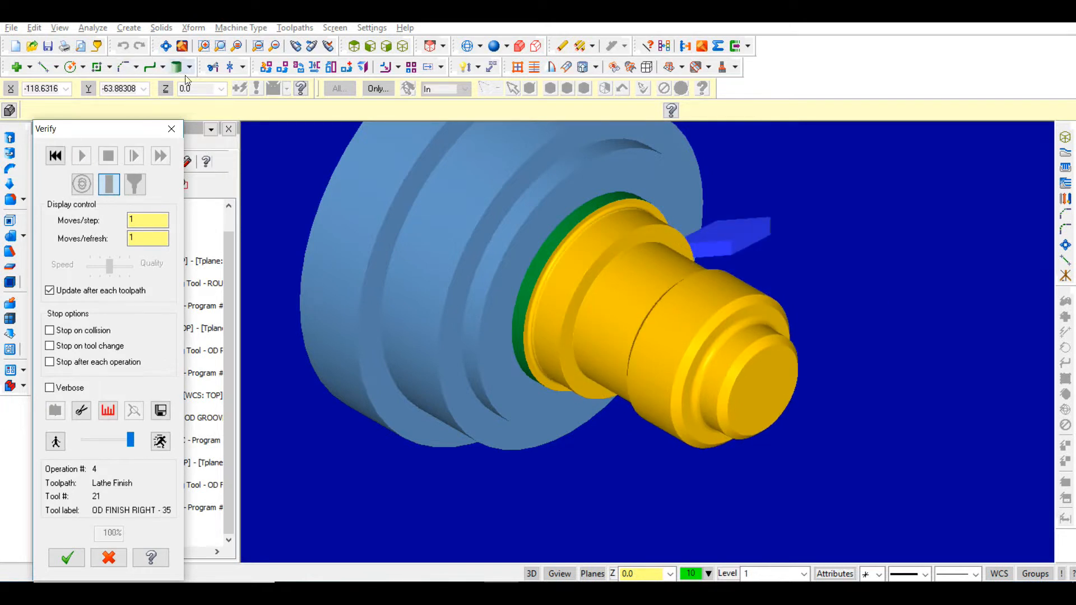
{"action": "left_click", "coordinate": [172, 130]}
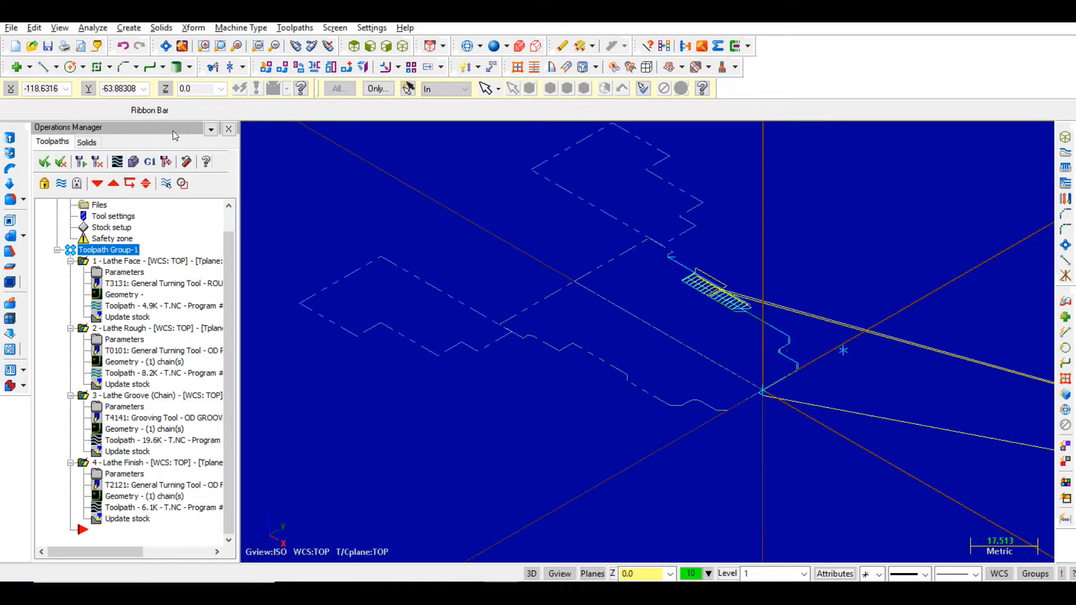
- Post-process the operations to an NC file named T in the NC folder, replacing the existing T.NC
{"action": "left_click", "coordinate": [150, 162]}
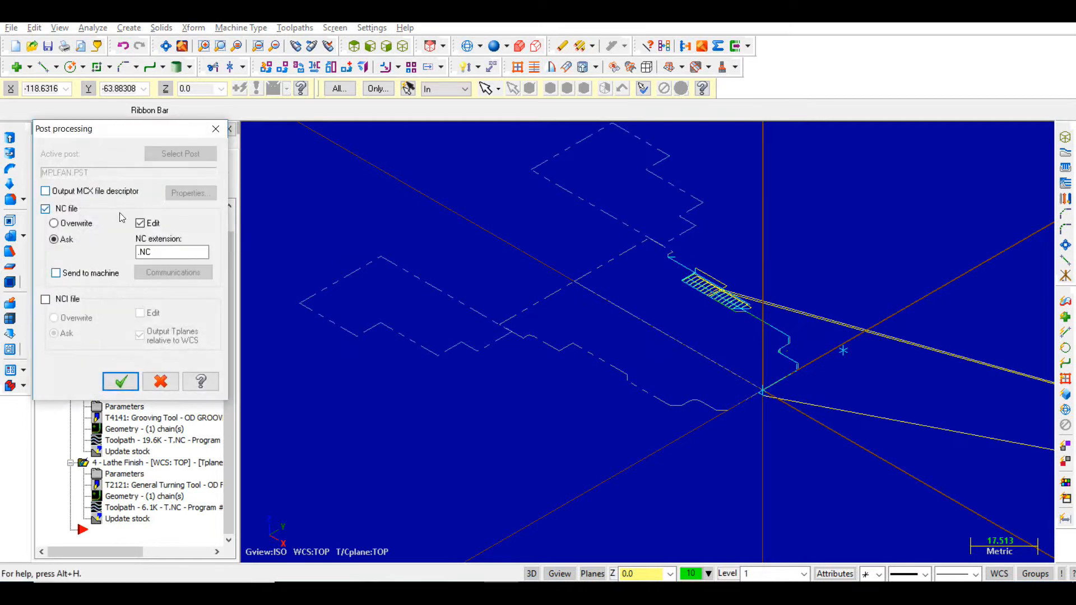
{"action": "left_click", "coordinate": [121, 382]}
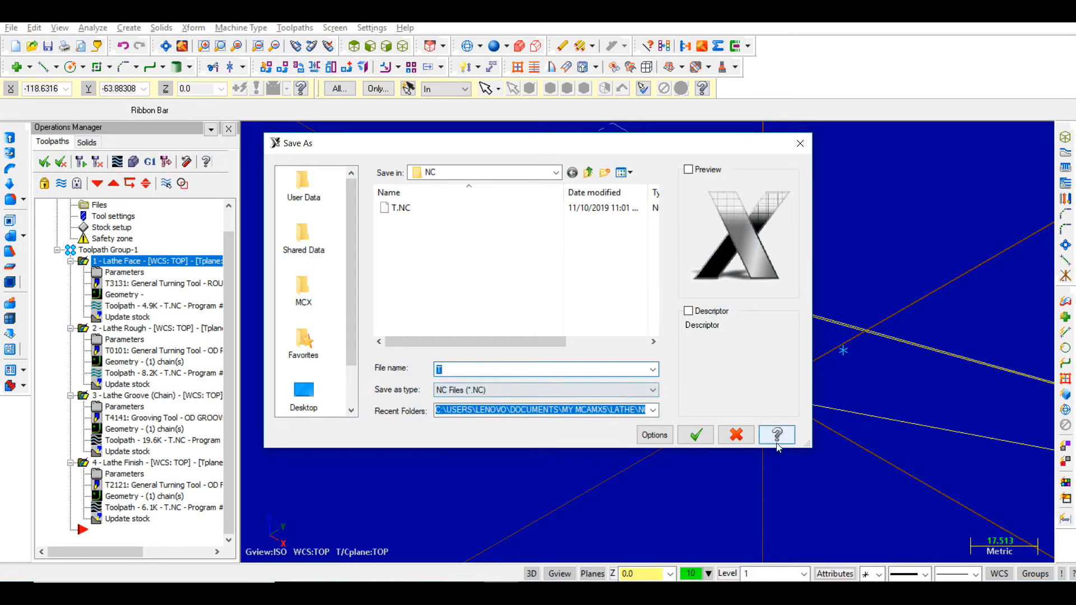
{"action": "left_click", "coordinate": [698, 436]}
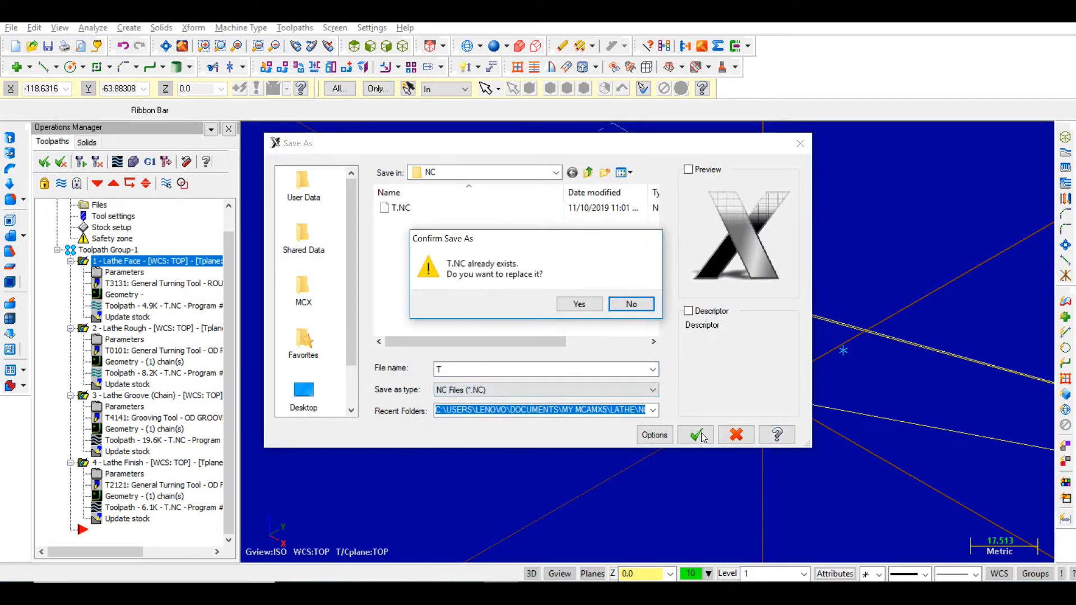
{"action": "left_click", "coordinate": [583, 304]}
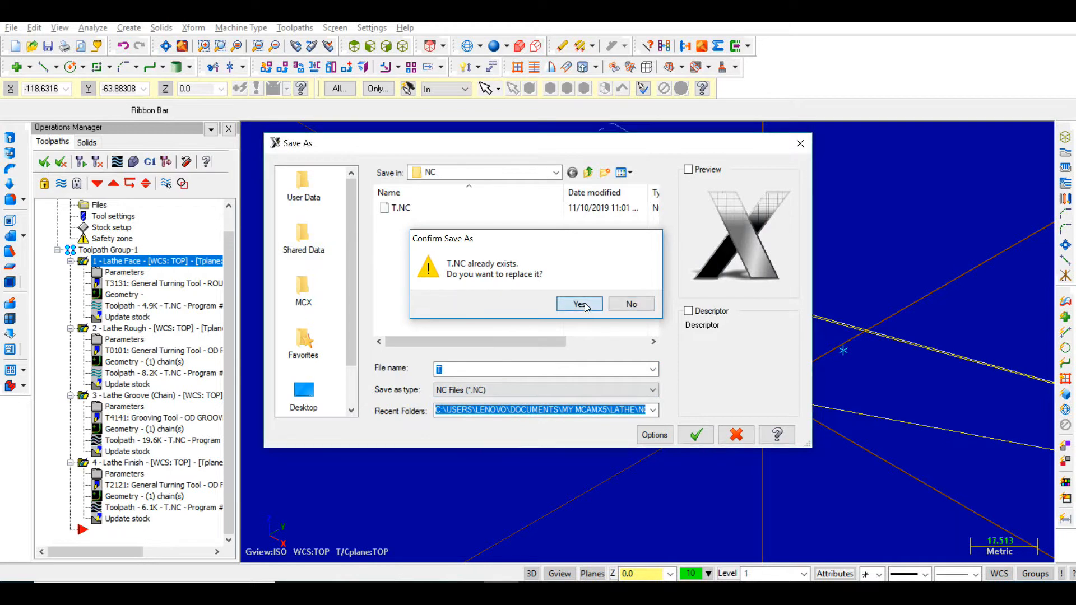